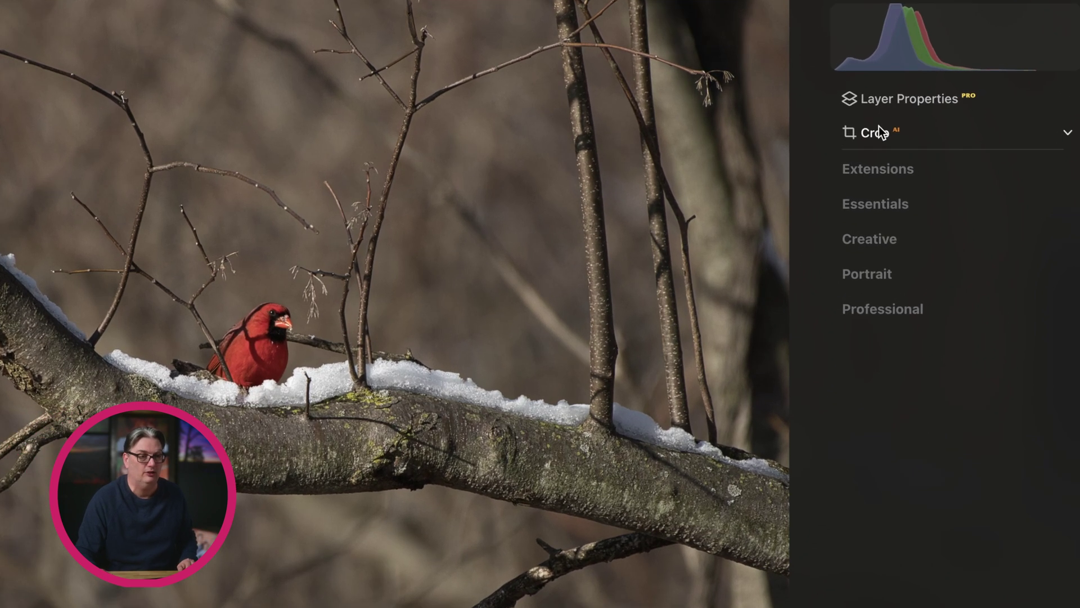
Step: Crop the cardinal photo with Composition AI, lowering the top edge to frame the bird tightly
left_click(903, 159)
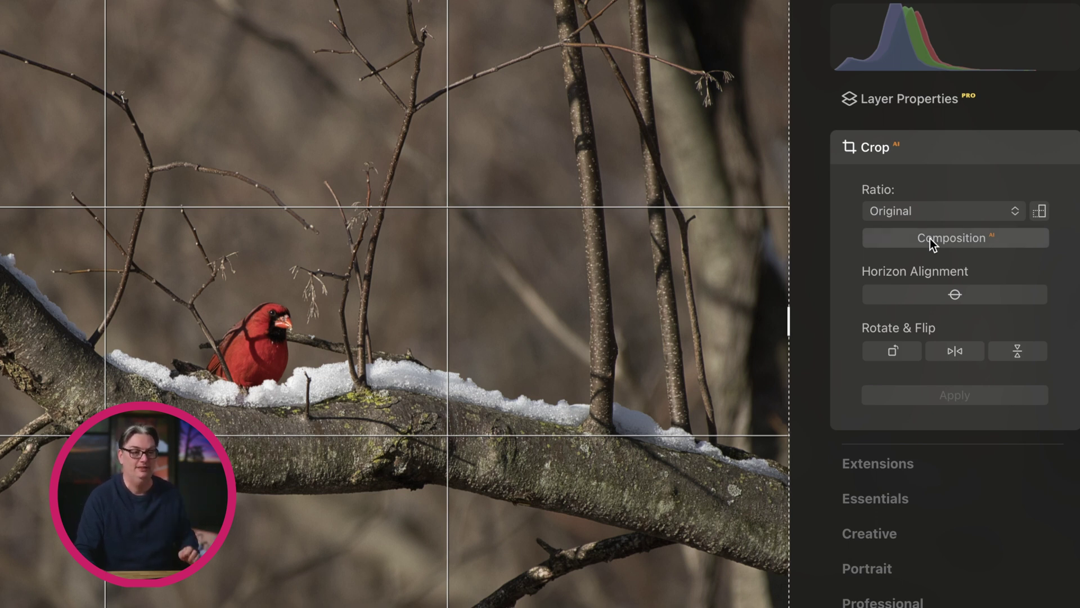
left_click(930, 239)
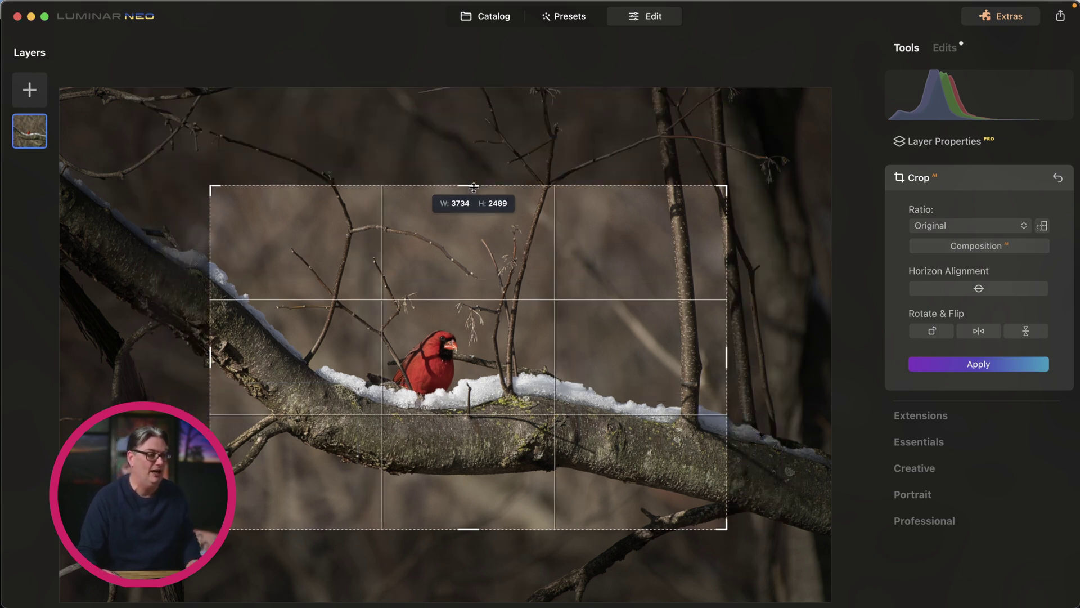
mouse_move(470, 87)
left_mouse_down()
mouse_move(470, 289)
mouse_move(481, 327)
mouse_move(508, 352)
left_mouse_up()
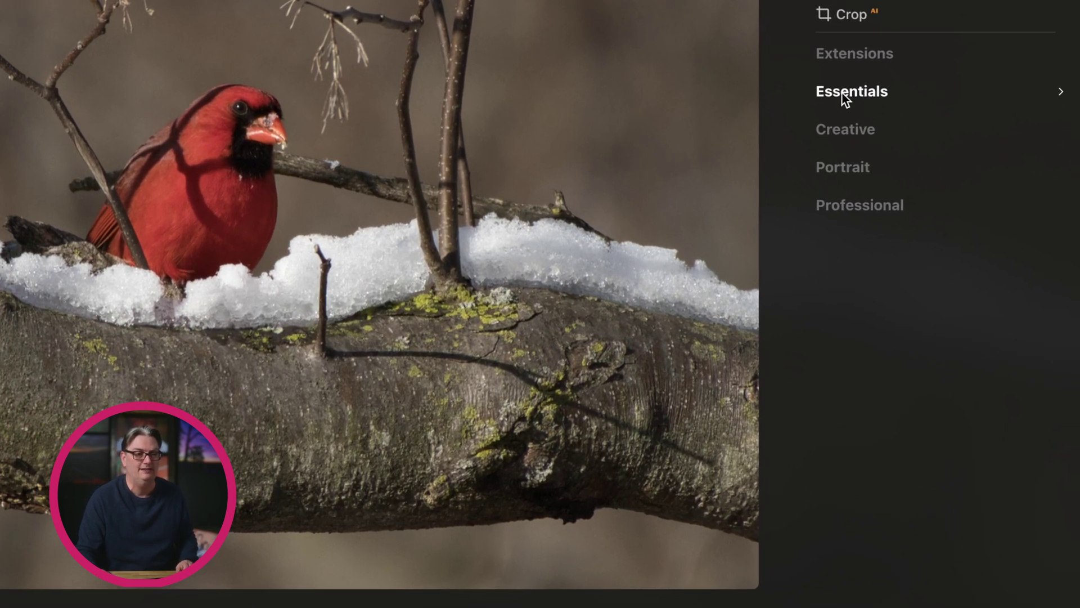
Step: Open Essentials > Develop and browse its Light, Blacks & Whites and Curves sections
left_click(874, 93)
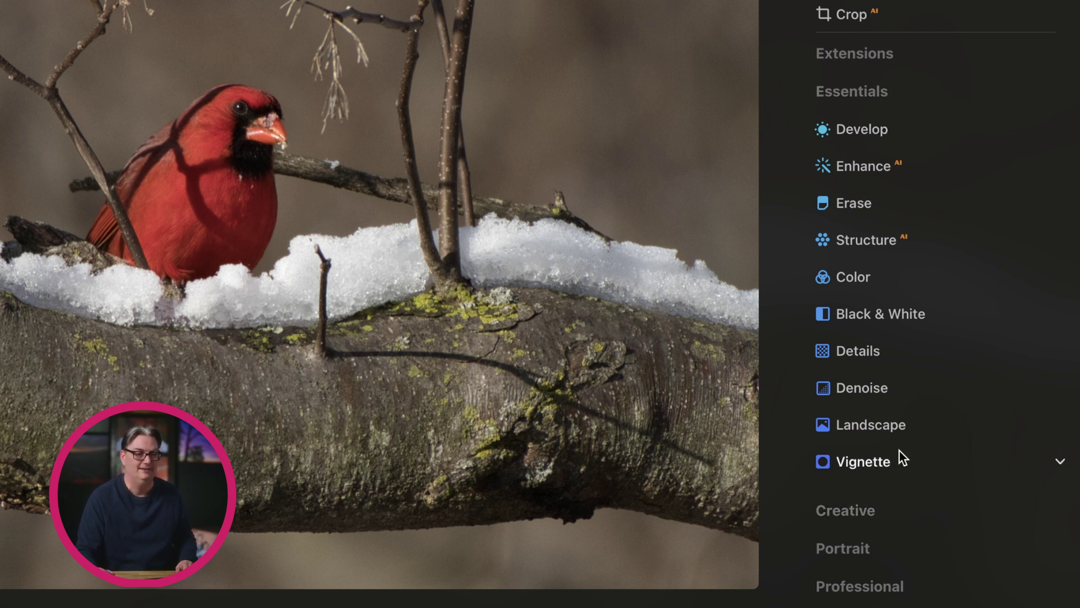
left_click(862, 129)
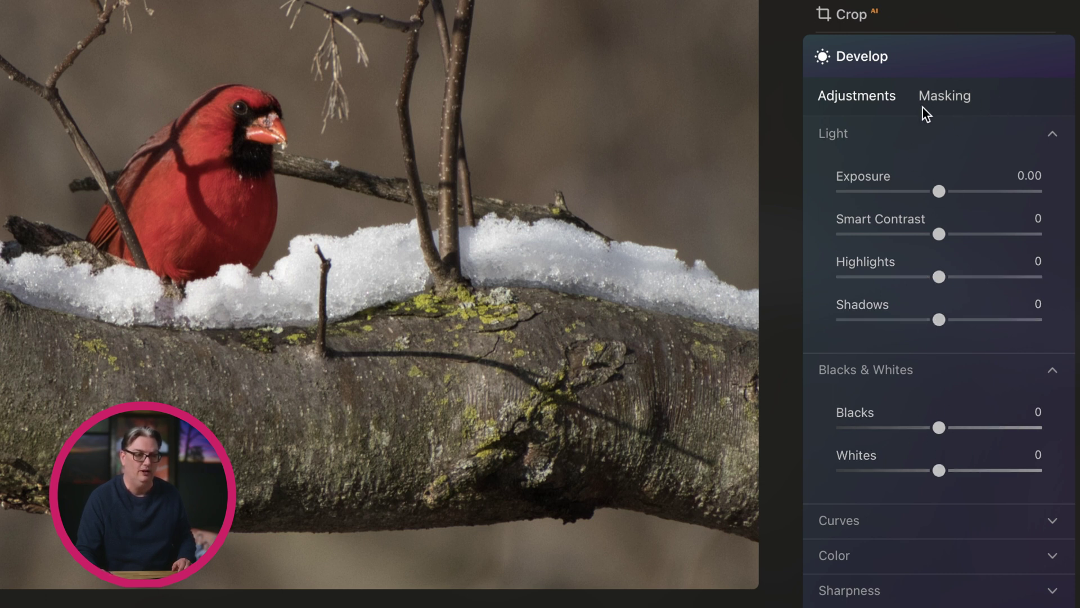
left_click(956, 134)
left_click(959, 165)
left_click(913, 205)
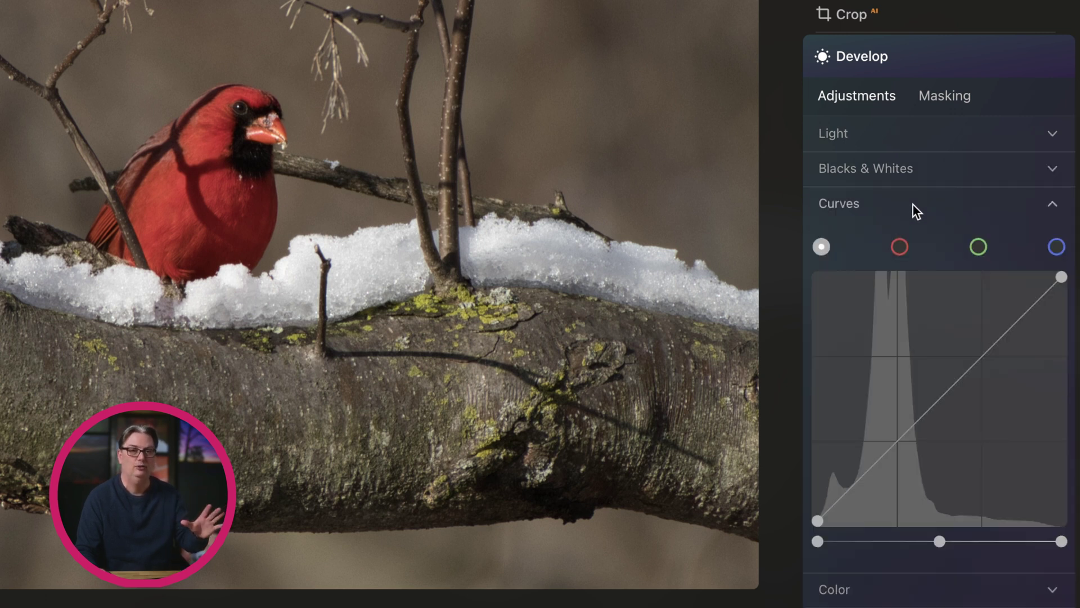
left_click(912, 204)
Step: Browse Develop's Color, Sharpness, Noise Reduction, Optics and Transform sections
left_click(908, 240)
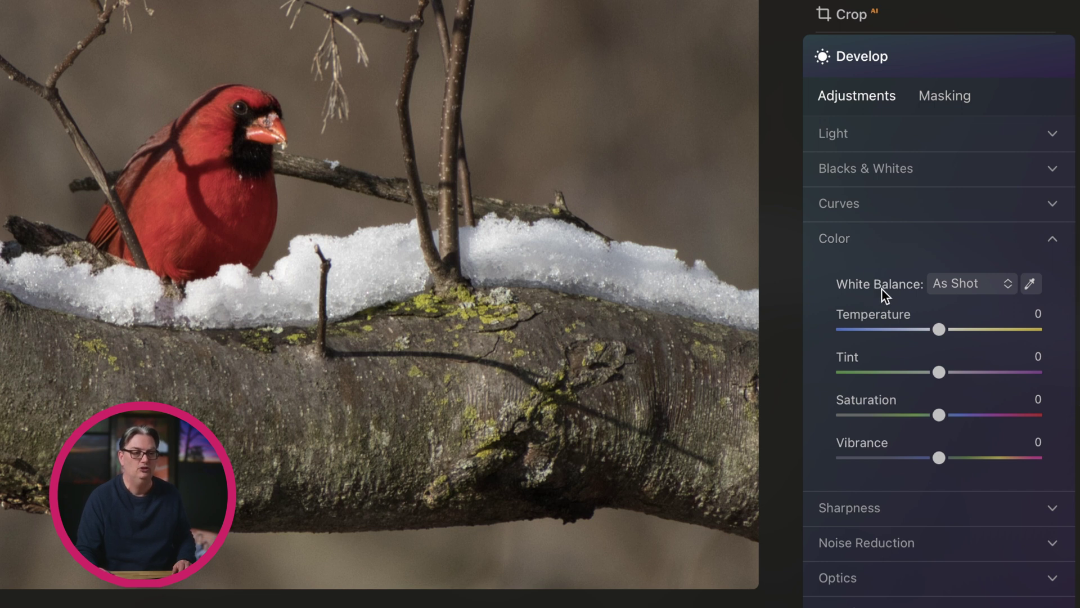
left_click(913, 228)
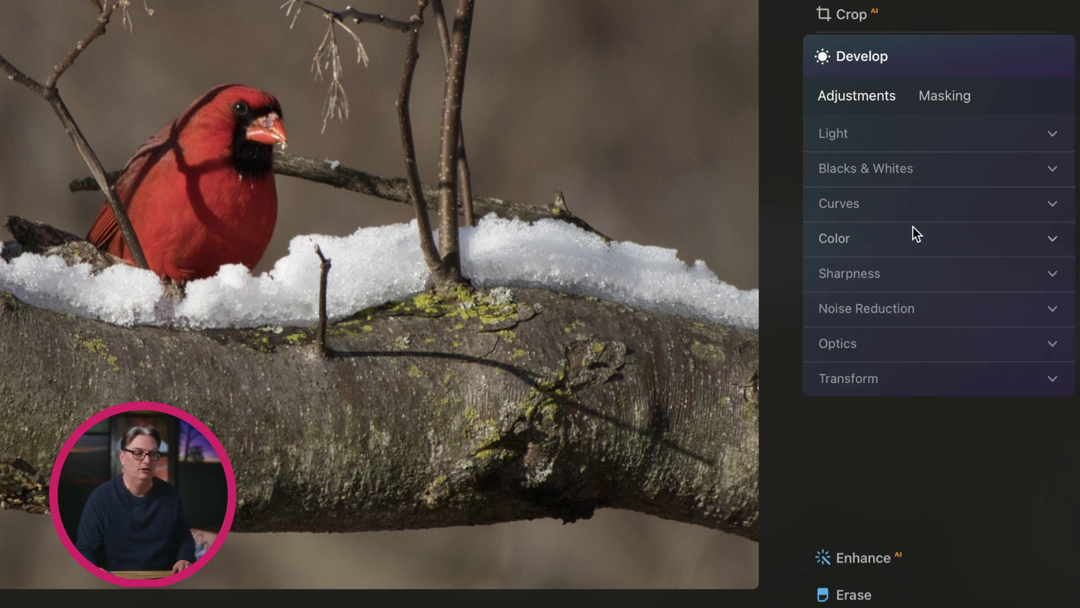
left_click(911, 276)
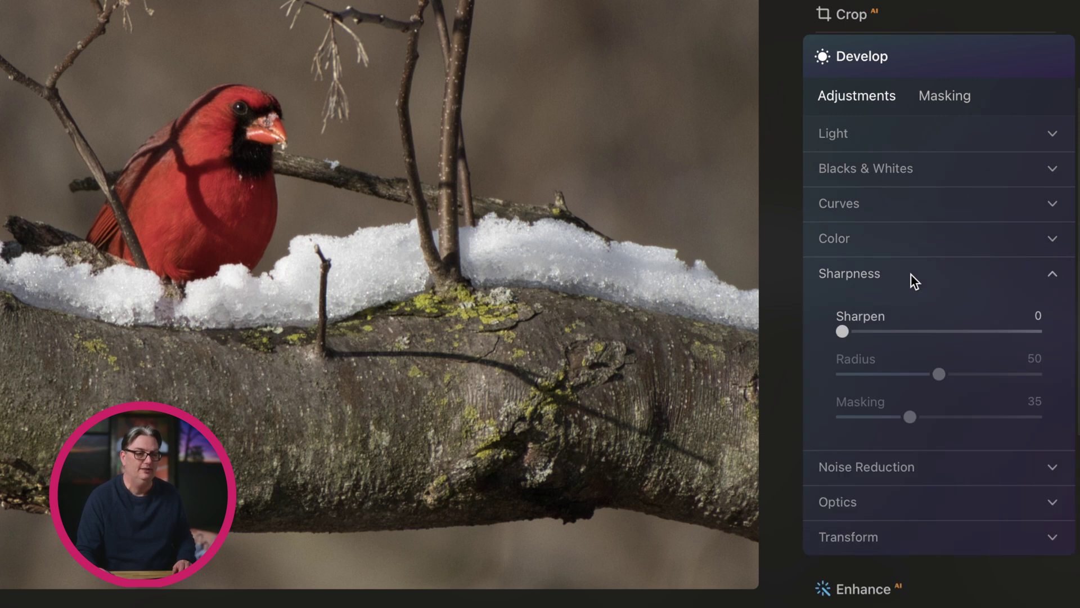
left_click(913, 278)
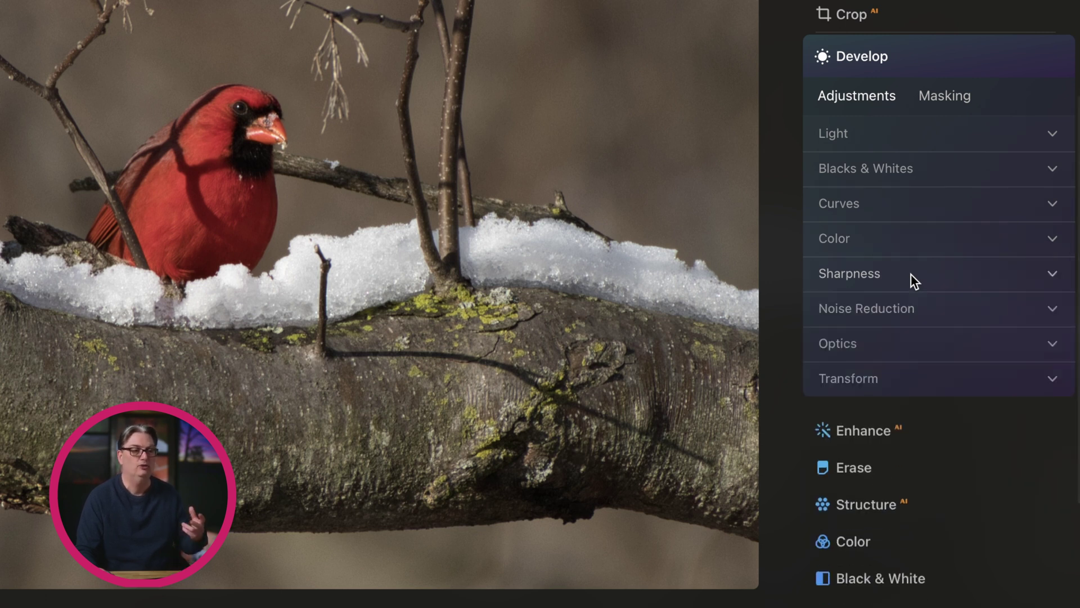
left_click(919, 306)
left_click(919, 306)
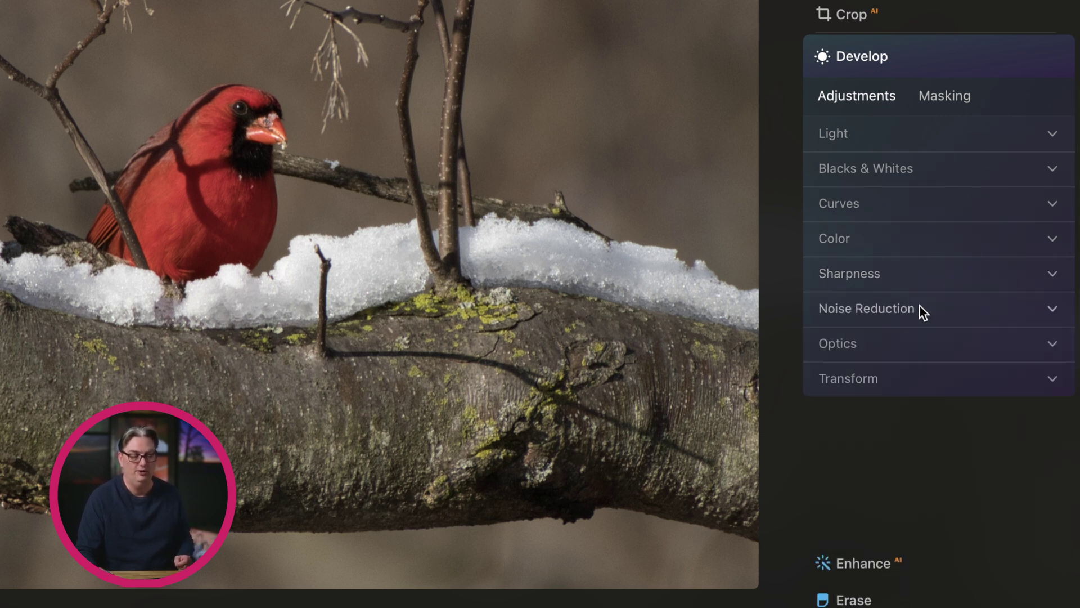
left_click(894, 345)
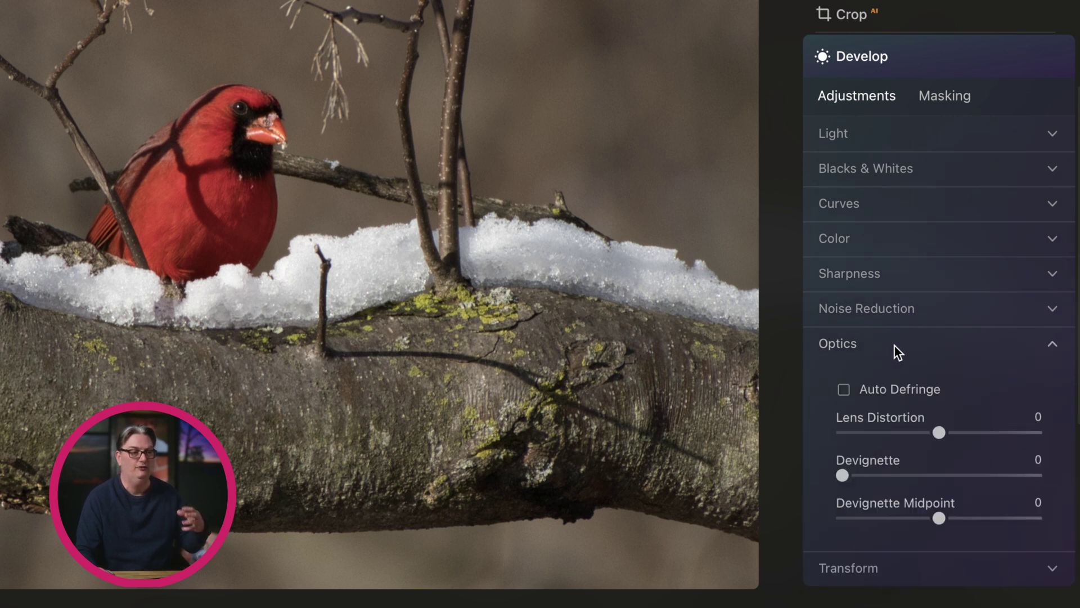
left_click(894, 345)
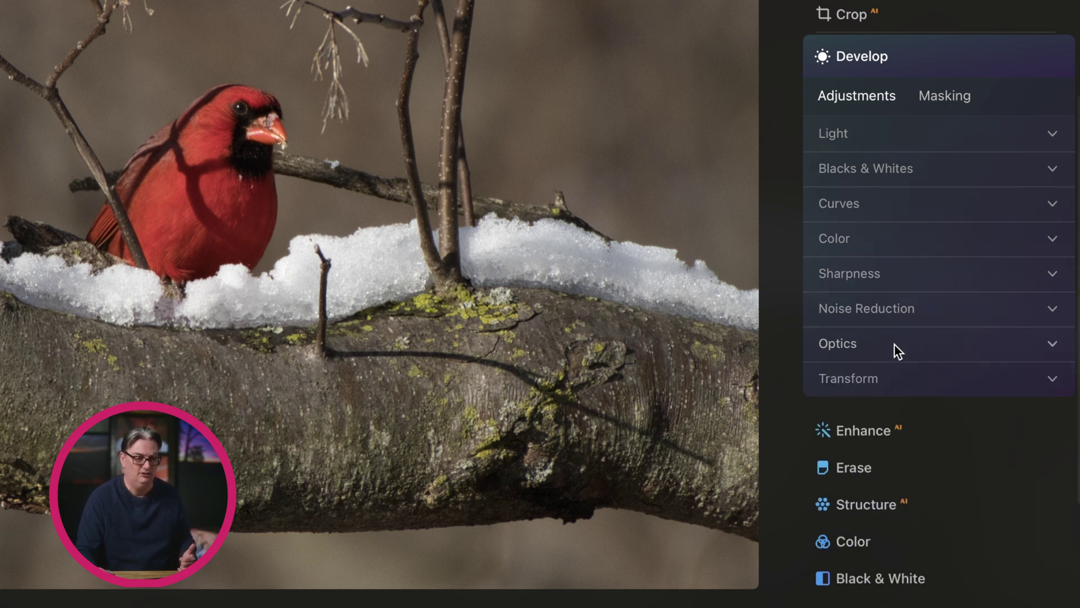
left_click(899, 378)
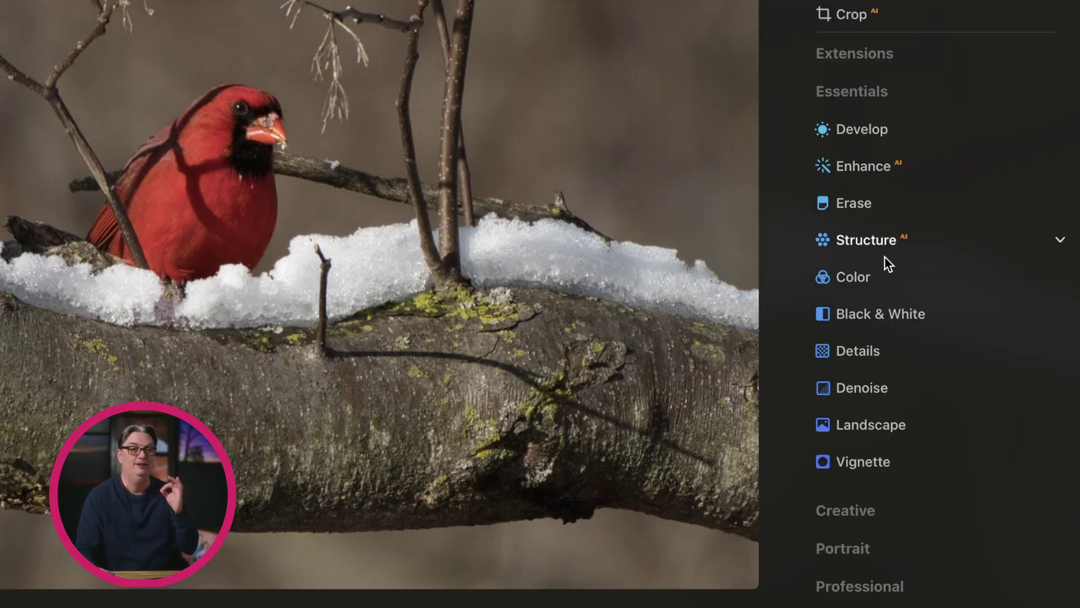
Step: Open Enhance AI and settle the cardinal photo's Accent AI slider at 55
left_click(889, 166)
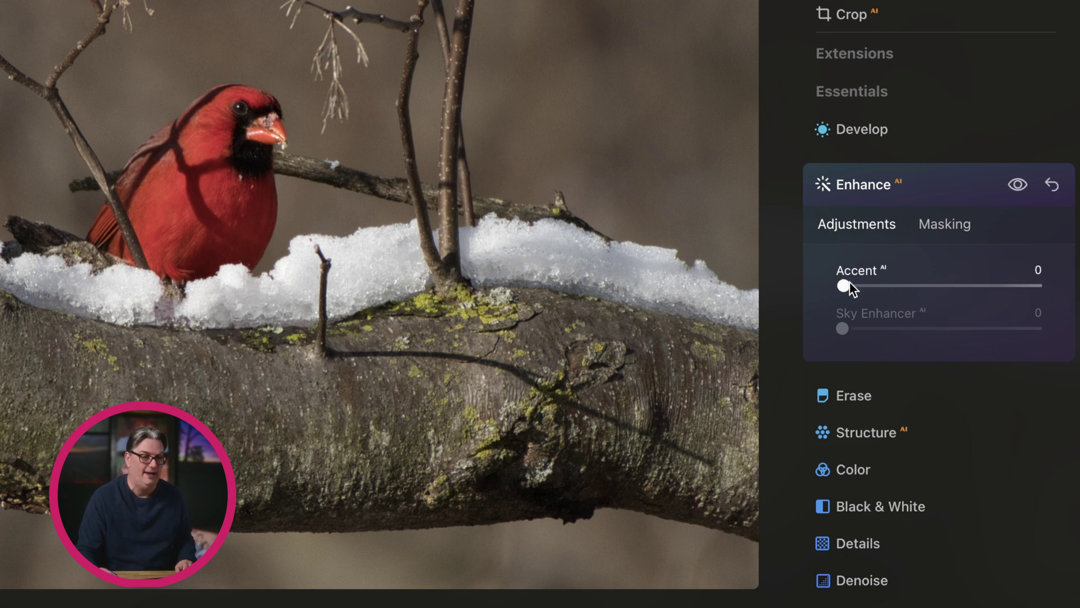
left_click_drag(843, 286, 887, 286)
mouse_move(953, 281)
left_mouse_down()
mouse_move(902, 283)
mouse_move(929, 281)
left_mouse_up()
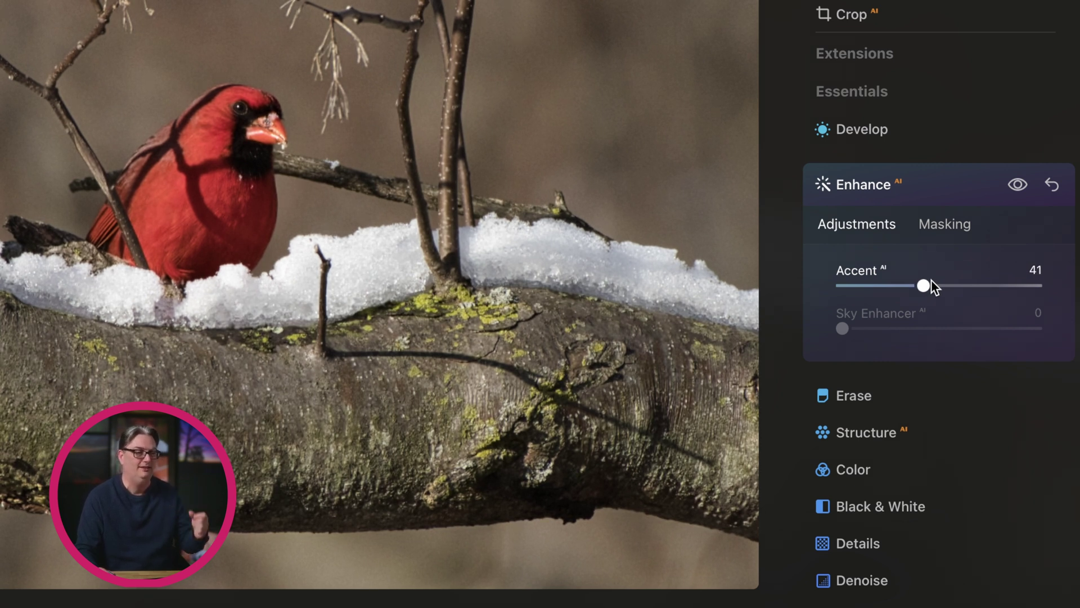
mouse_move(931, 287)
left_mouse_down()
mouse_move(945, 284)
mouse_move(843, 284)
mouse_move(956, 284)
mouse_move(842, 286)
mouse_move(1032, 289)
mouse_move(949, 295)
left_mouse_up()
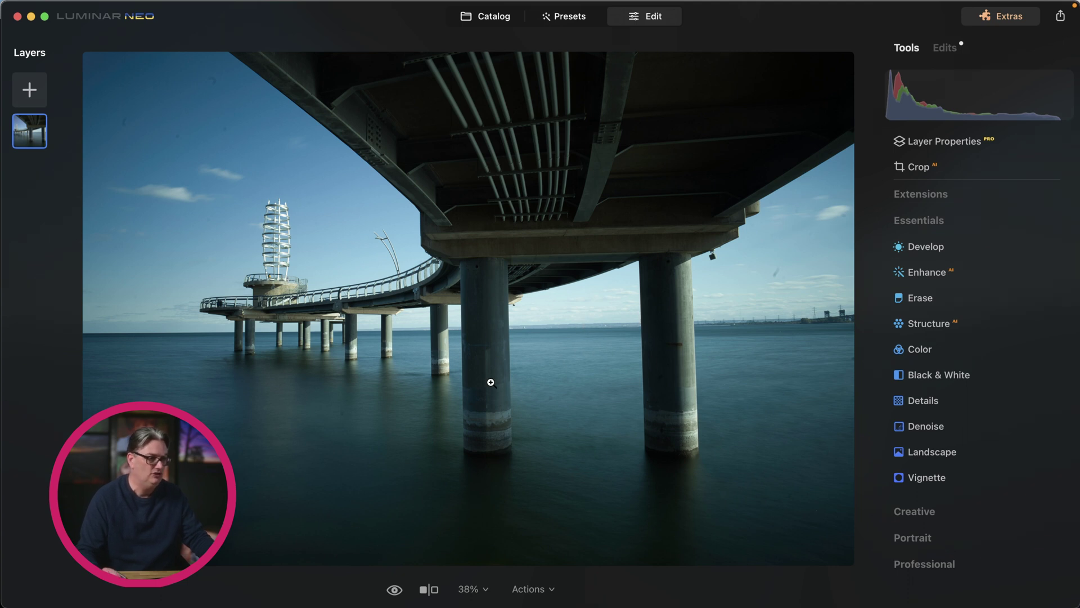
Step: Inspect the pier photo's sky at 100% for dust specks, then fit it back to view
left_click(142, 87)
left_click_drag(151, 98, 285, 167)
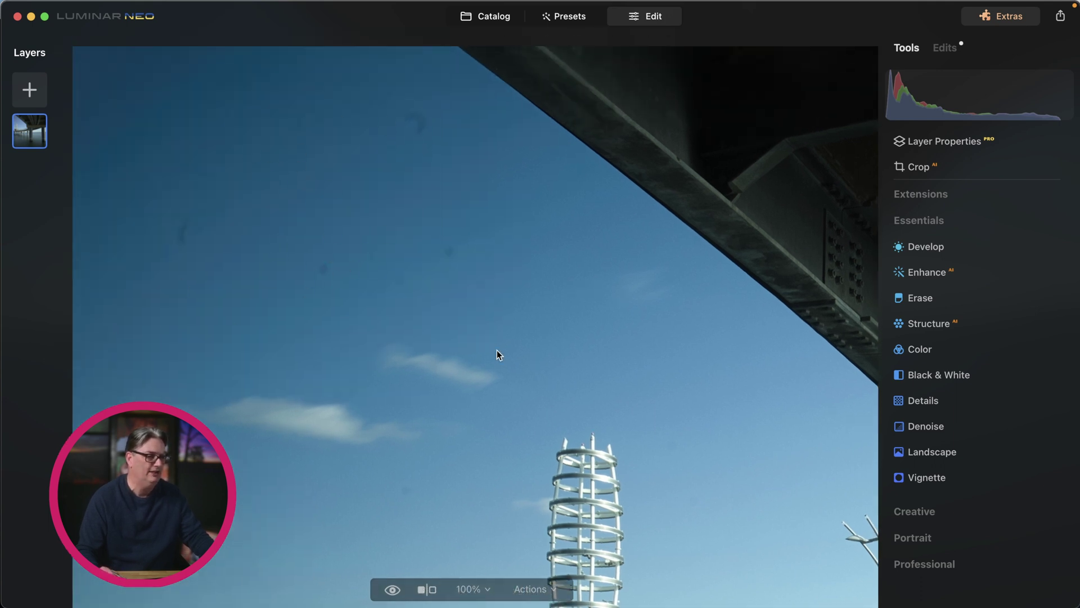
scroll(497, 350, "down", 5)
scroll(497, 350, "right", 3)
scroll(345, 217, "down", 1)
scroll(591, 325, "down", 5)
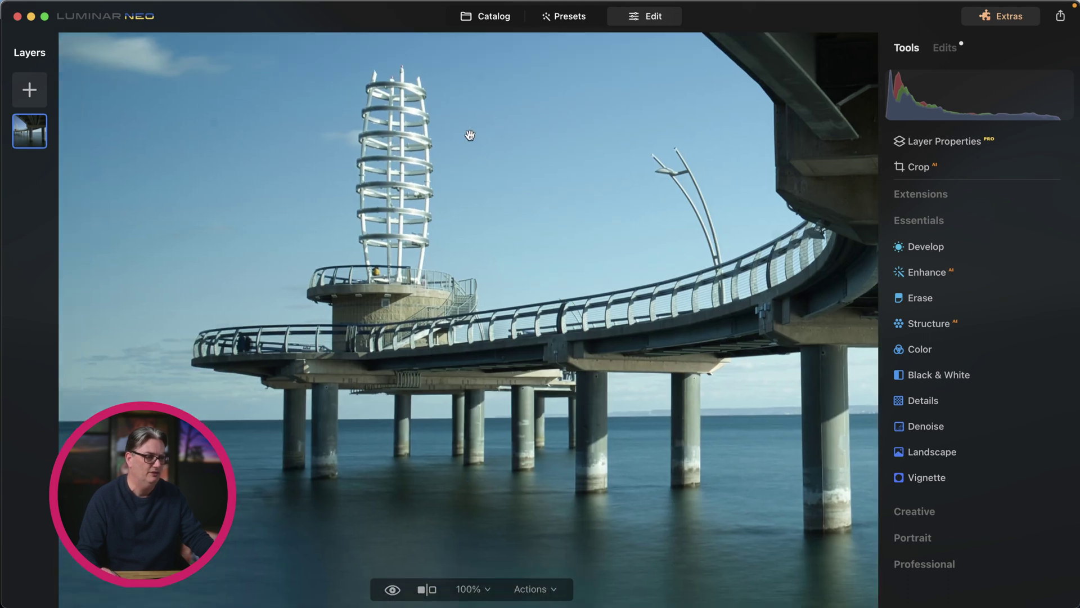
scroll(470, 135, "right", 3)
scroll(563, 180, "right", 5)
scroll(704, 236, "right", 5)
scroll(374, 271, "right", 5)
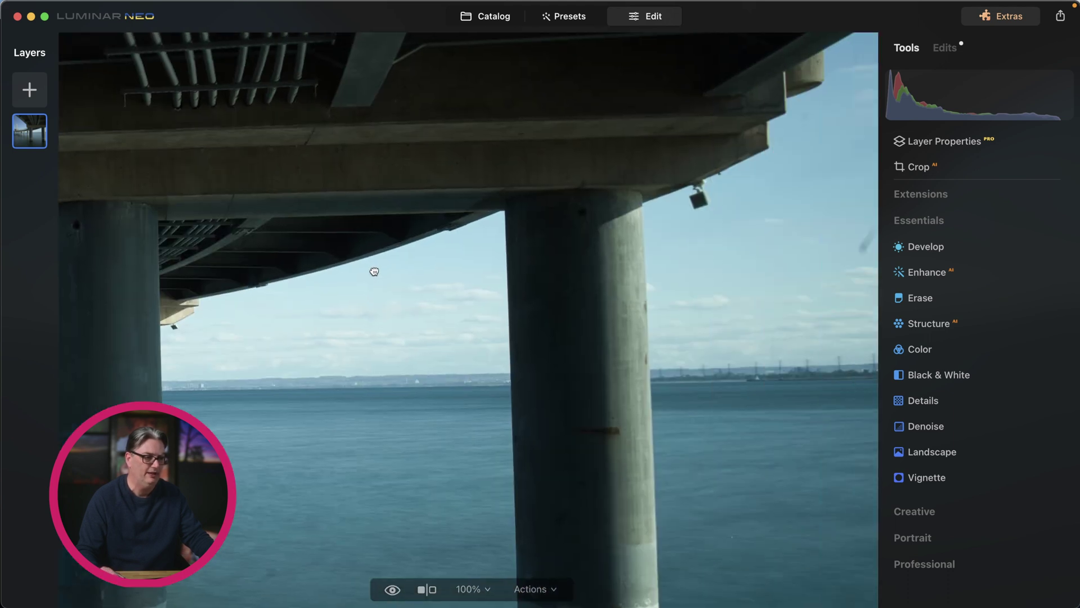
scroll(374, 272, "right", 5)
scroll(349, 279, "right", 3)
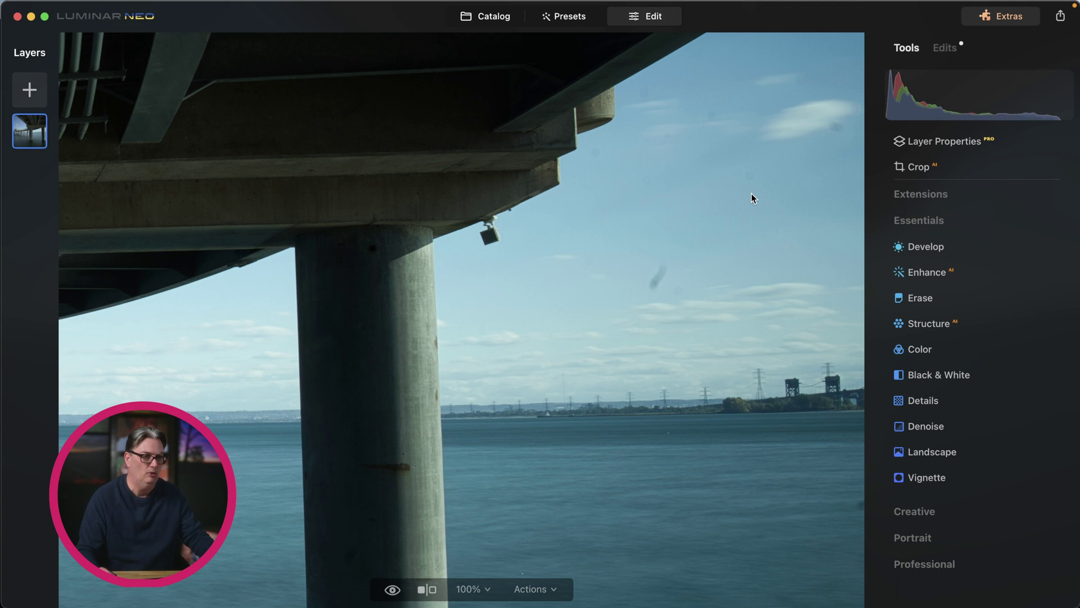
scroll(752, 194, "down", 10)
left_click(439, 361)
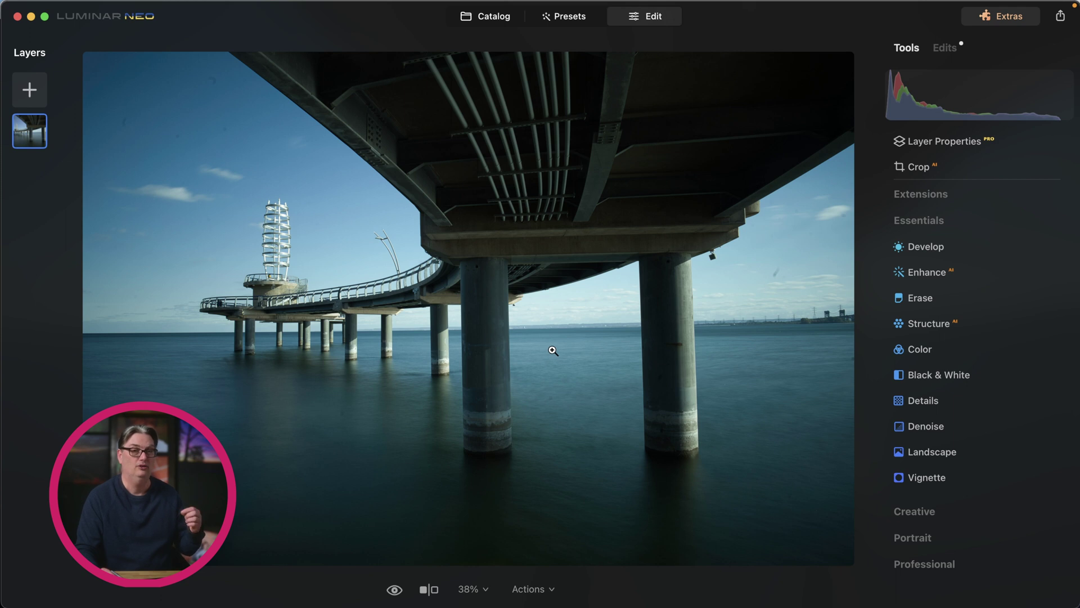
Step: Auto-remove dust spots with Erase, then erase the small spot on the water at 100%
left_click(936, 300)
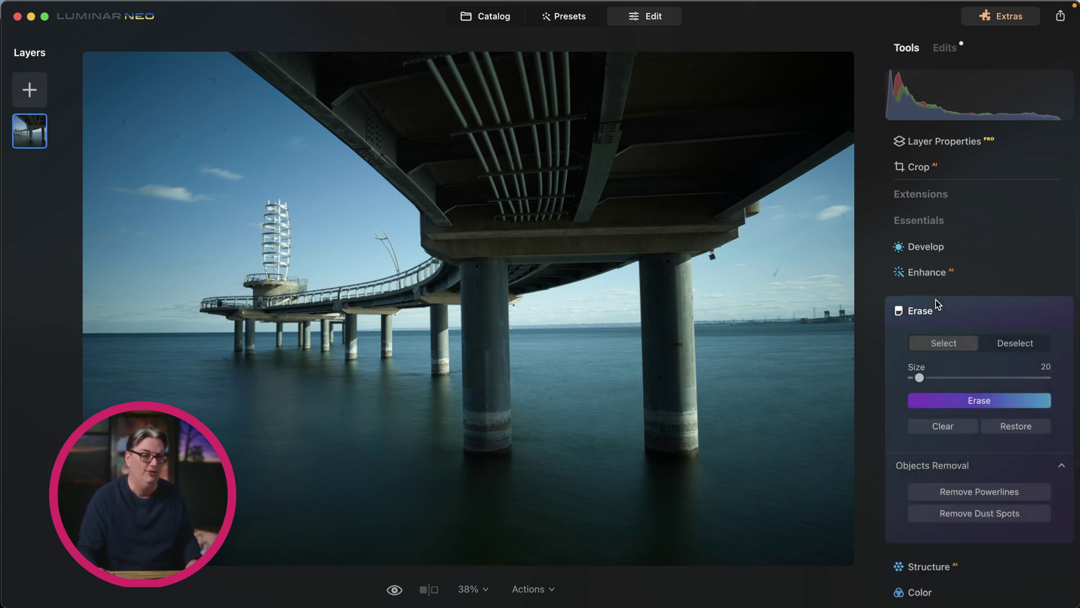
left_click(984, 512)
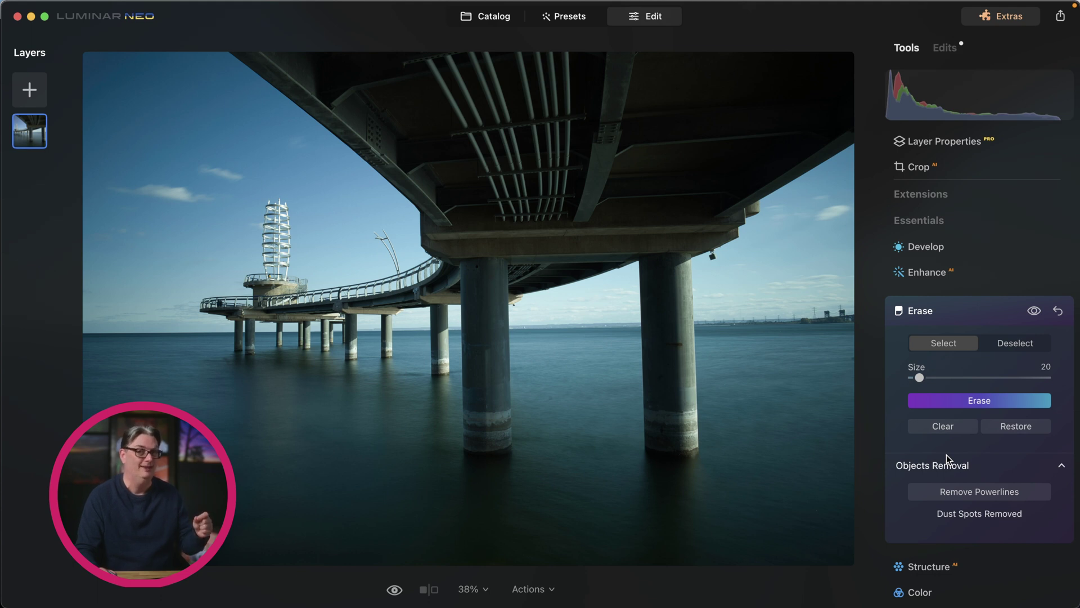
left_click(472, 587)
left_click(482, 499)
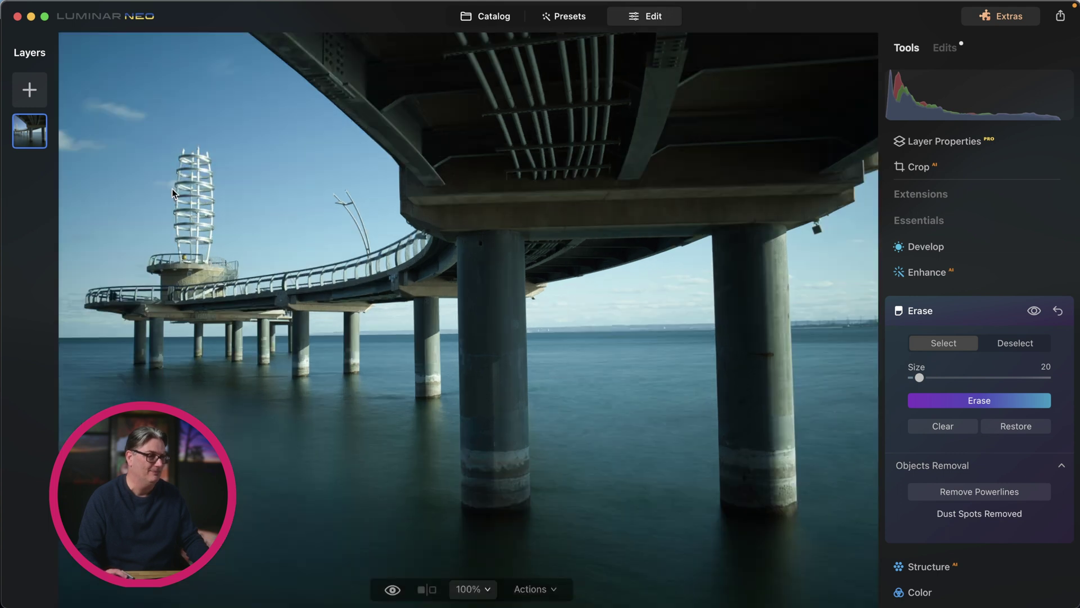
mouse_move(172, 193)
left_mouse_down()
mouse_move(150, 103)
mouse_move(569, 420)
mouse_move(718, 559)
mouse_move(514, 468)
mouse_move(810, 362)
mouse_move(290, 337)
mouse_move(449, 338)
mouse_move(559, 322)
left_mouse_up()
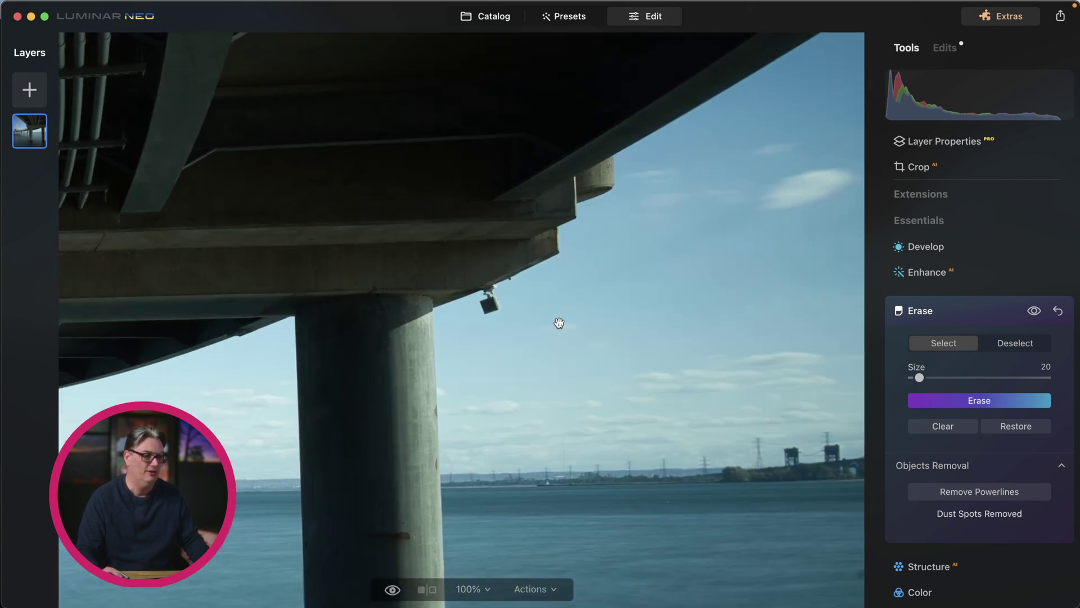
scroll(643, 441, "down", 10)
scroll(692, 272, "down", 5)
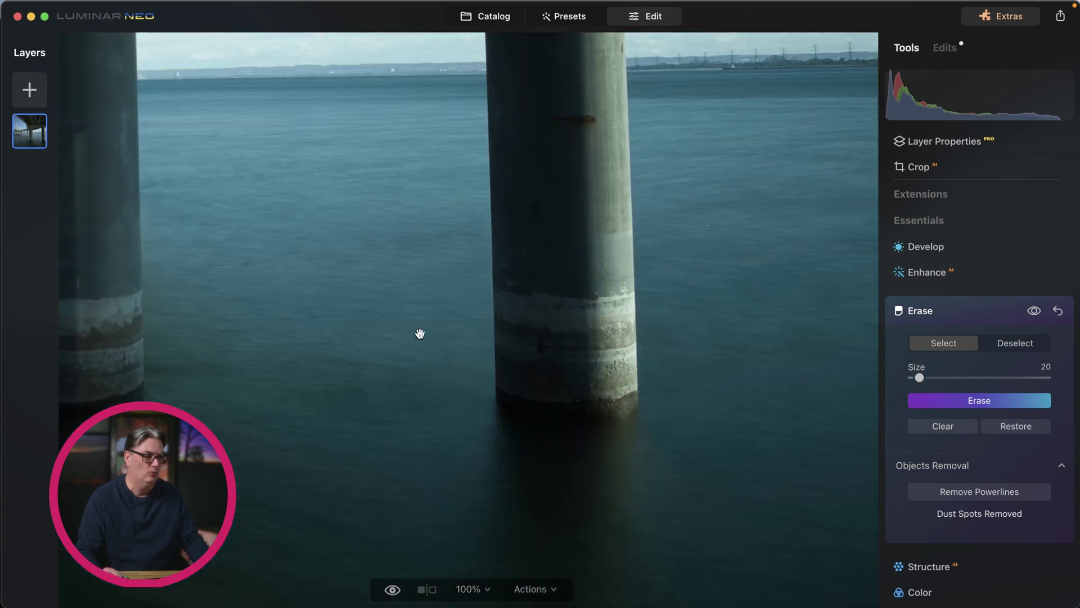
scroll(419, 333, "left", 5)
scroll(637, 366, "left", 2)
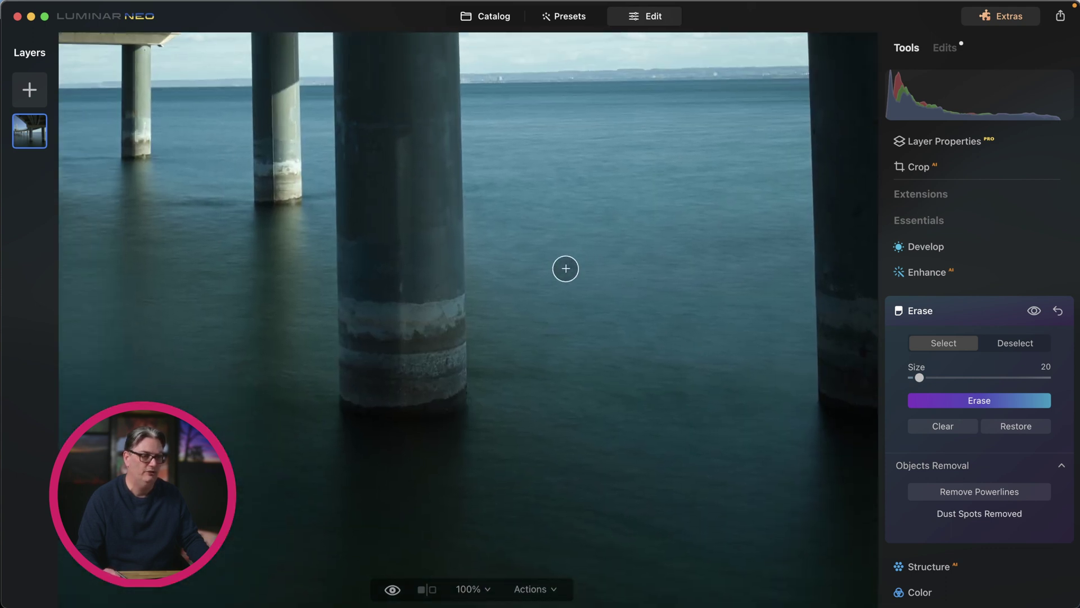
left_click_drag(573, 260, 570, 271)
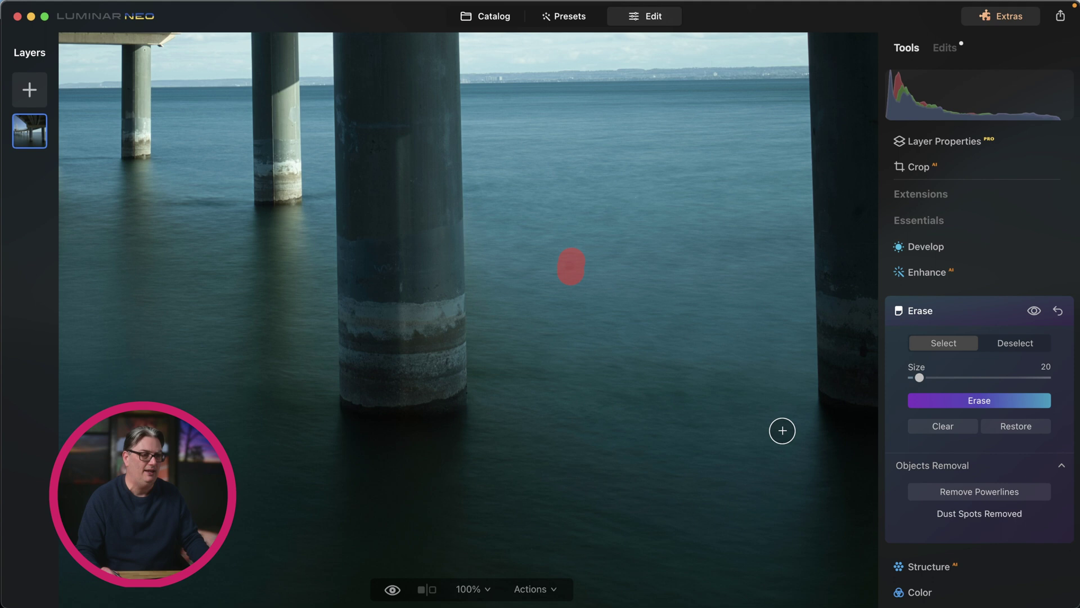
left_click(979, 400)
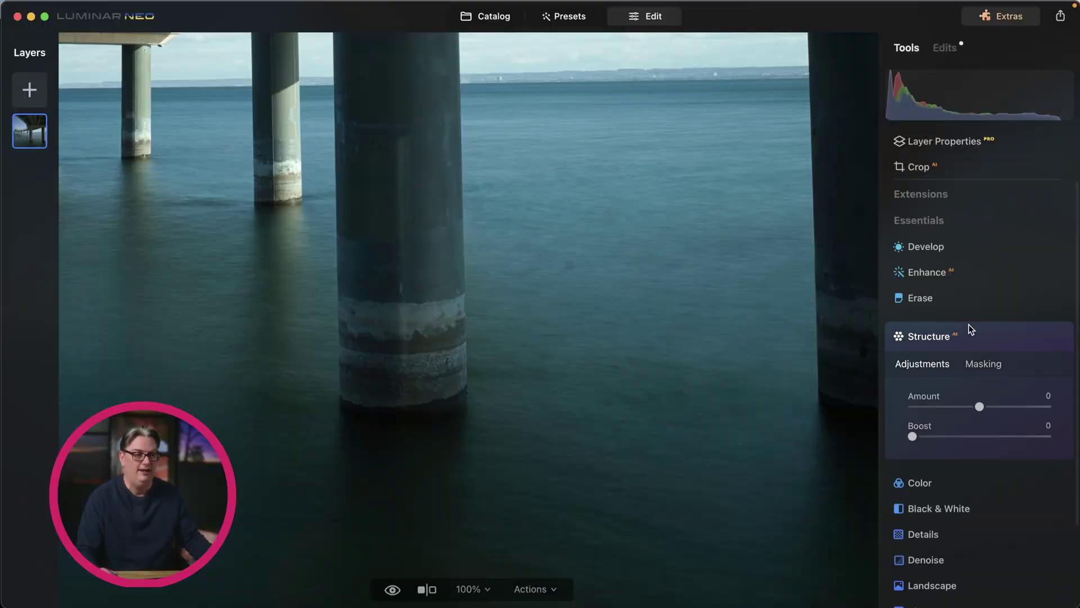
Step: Set the pier photo's Structure Amount to about 42, viewed fit to screen
left_click(575, 484)
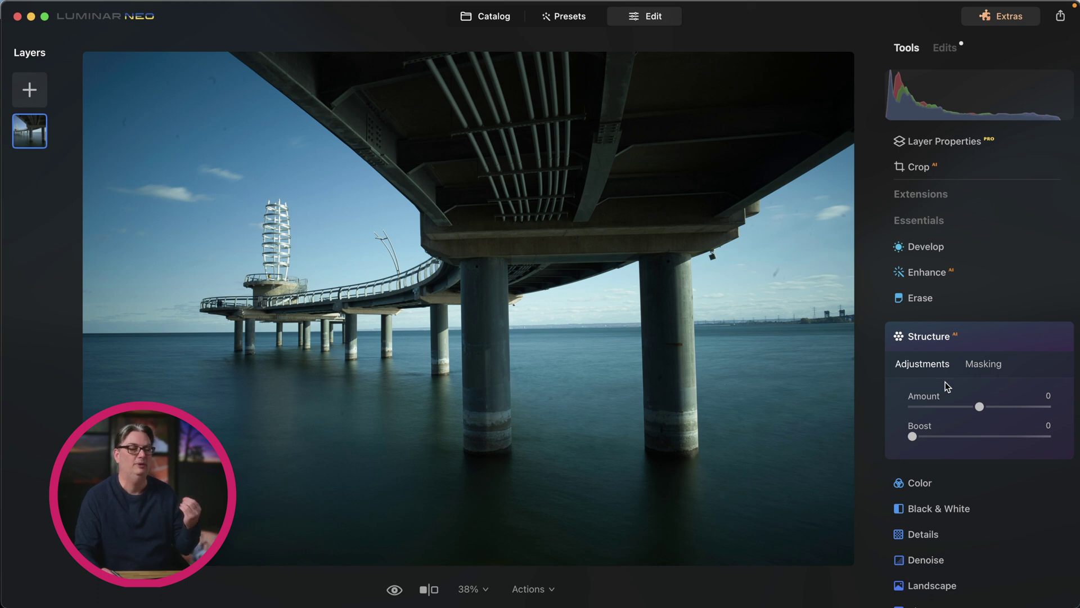
left_click_drag(979, 406, 1014, 408)
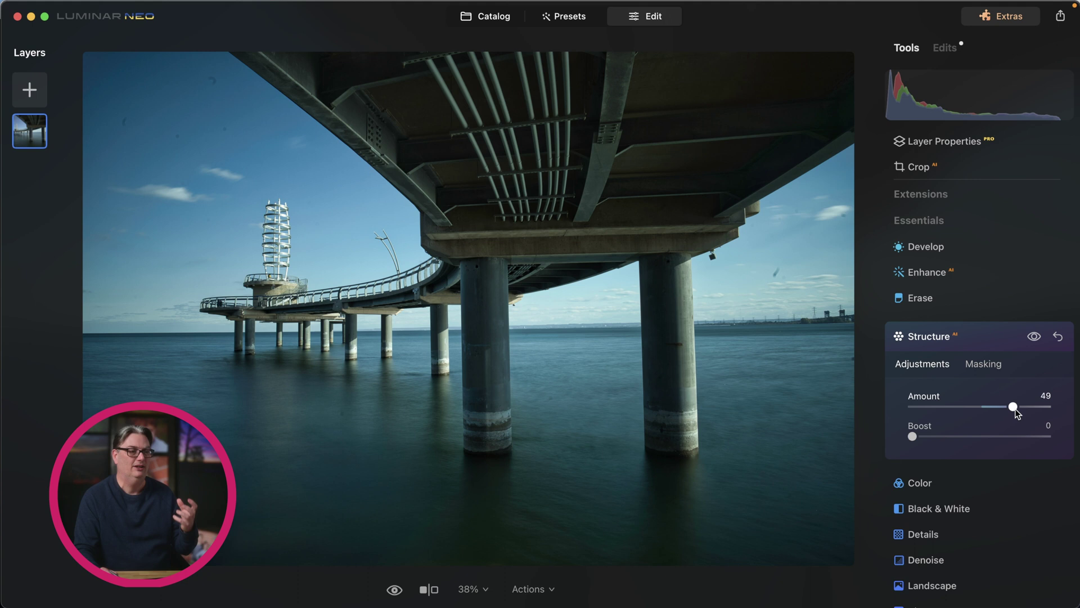
left_click_drag(1015, 408, 1007, 405)
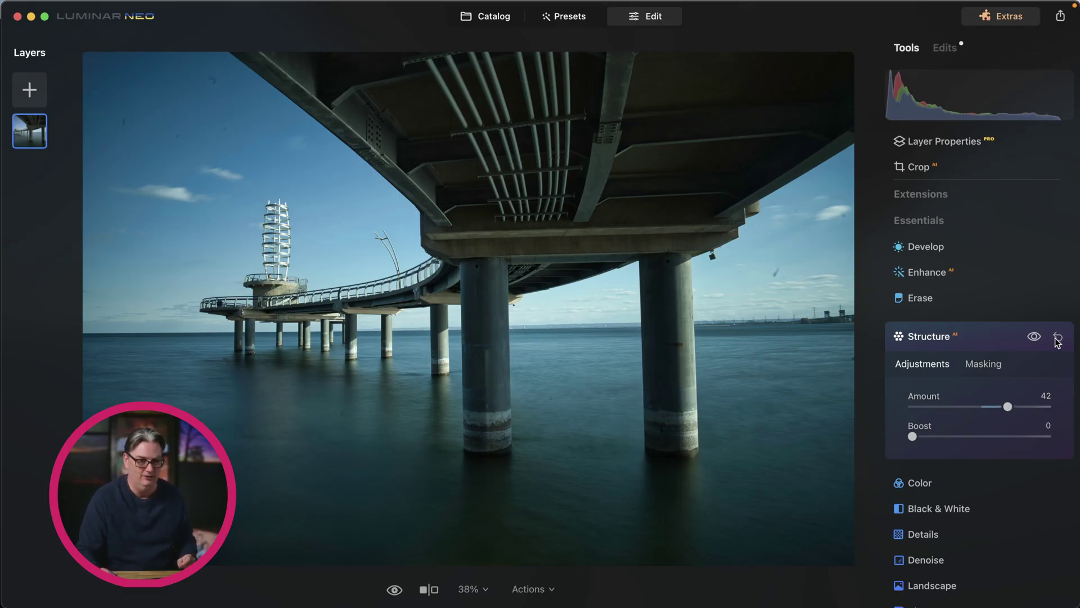
Step: Reset Structure to zero and open Color for a Remove Color Cast of 30
left_click(1055, 335)
left_click(998, 340)
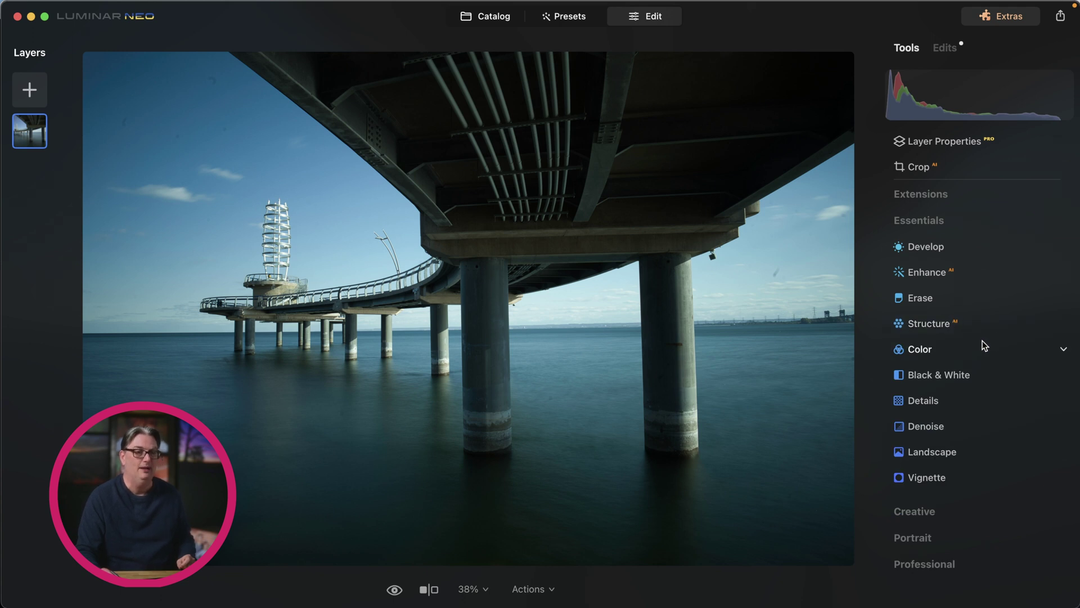
left_click(981, 344)
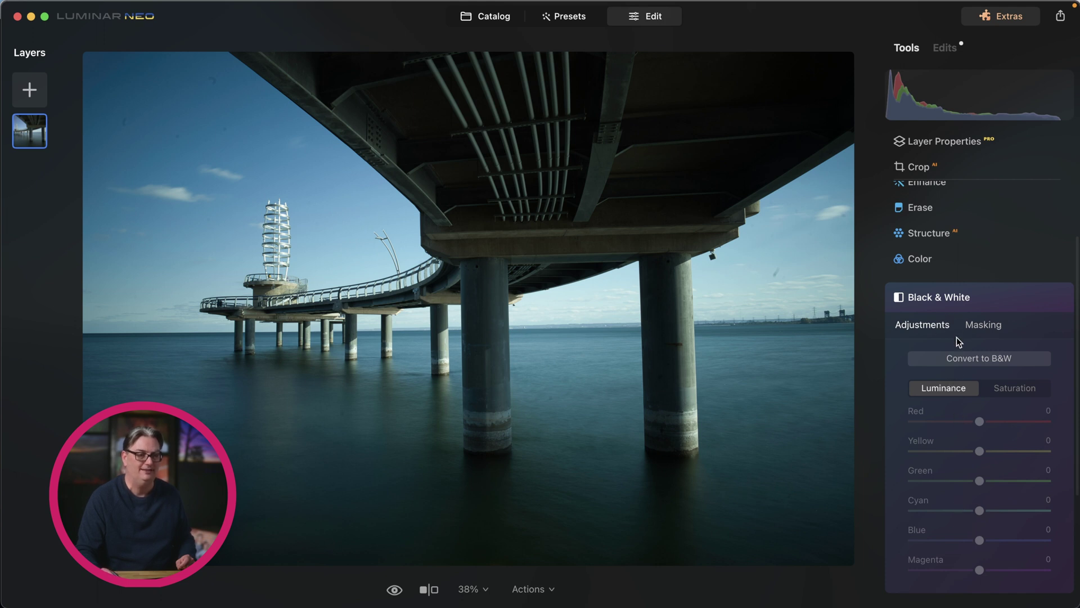
Step: Convert the pier photo to black and white with Blue luminance at -25
left_click(1004, 364)
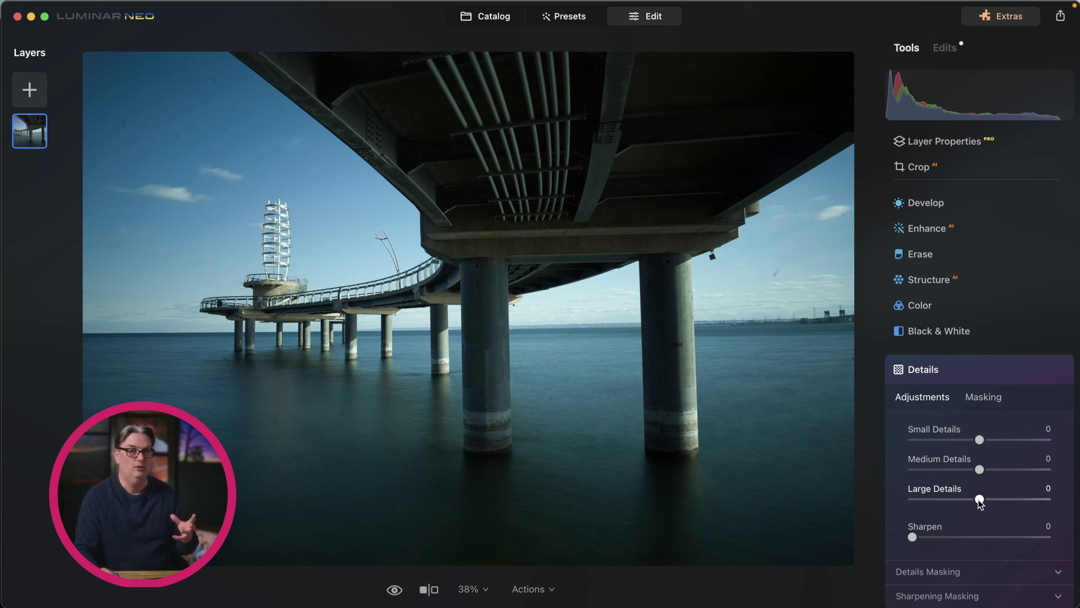
Step: Try Large Details and Sharpen, return both to zero, and preview the Denoise settings
mouse_move(978, 499)
left_mouse_down()
mouse_move(999, 499)
mouse_move(987, 501)
left_mouse_up()
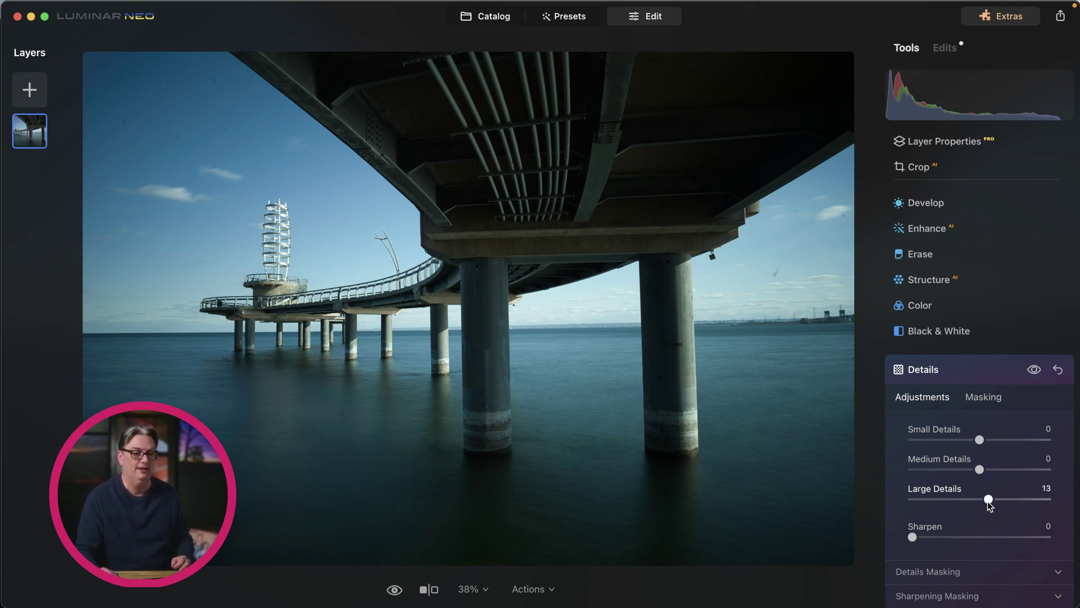
double_click(986, 501)
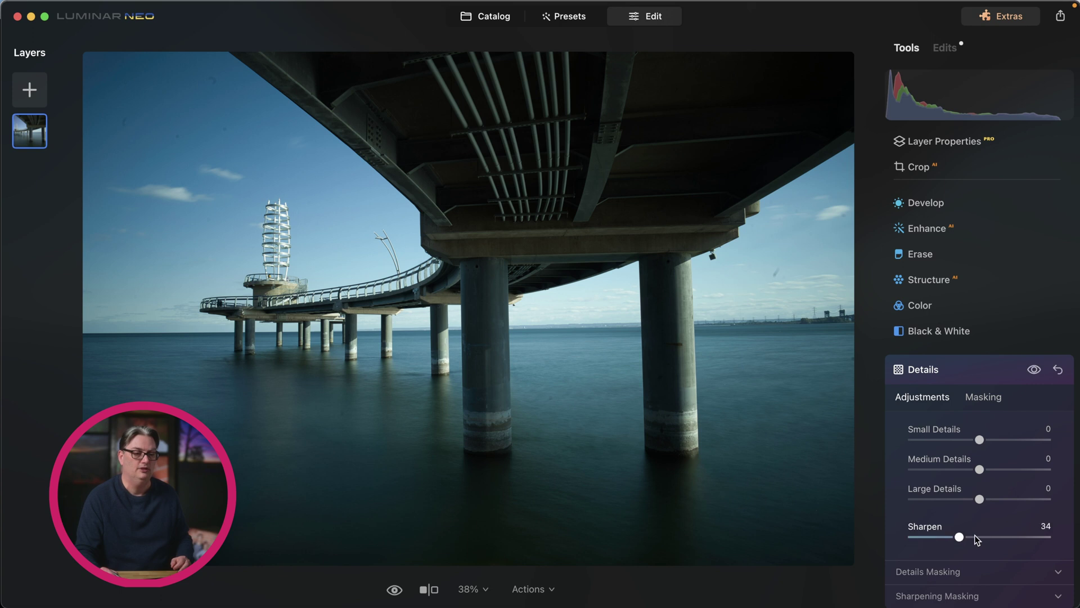
left_click_drag(980, 540, 916, 540)
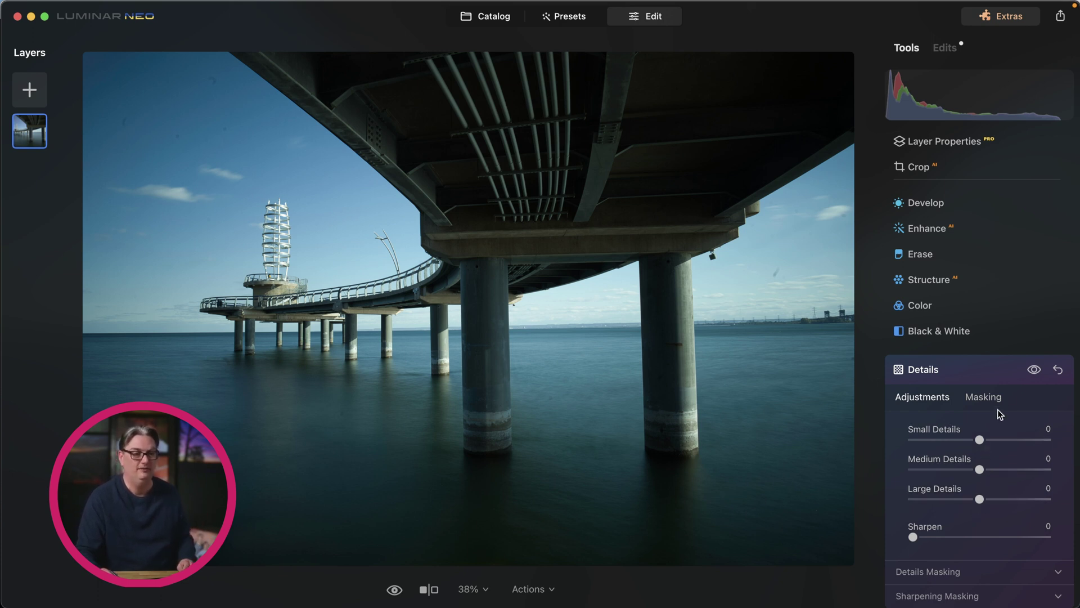
left_click(1035, 370)
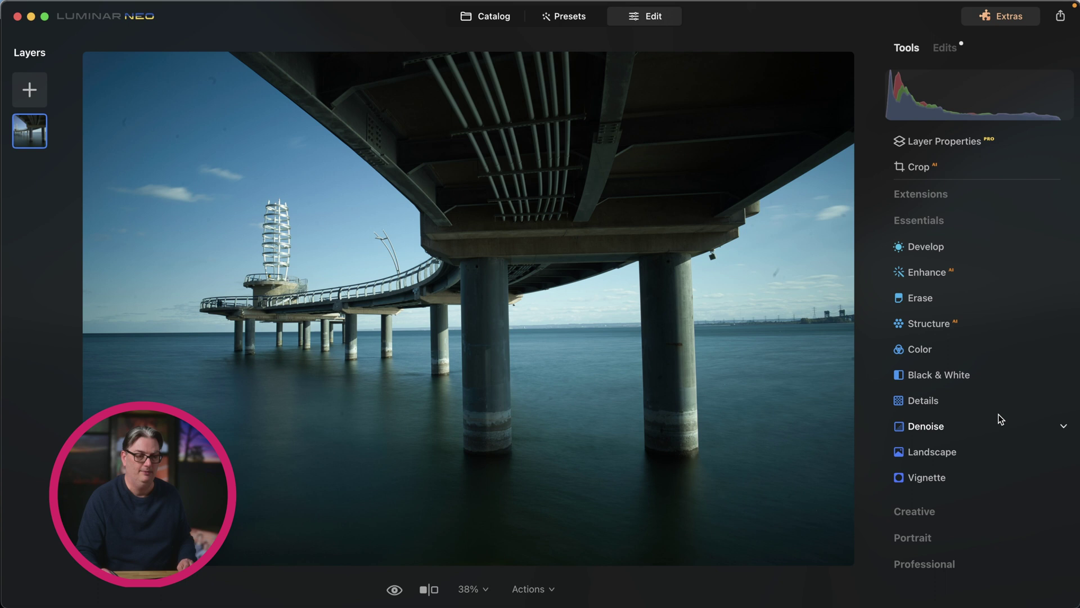
left_click(982, 428)
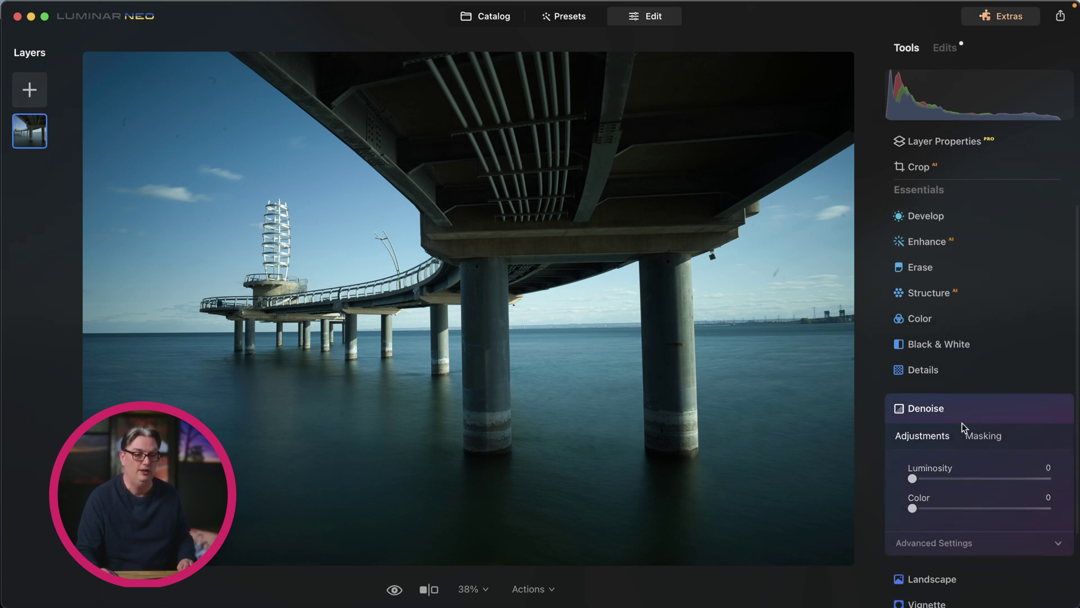
left_click(984, 418)
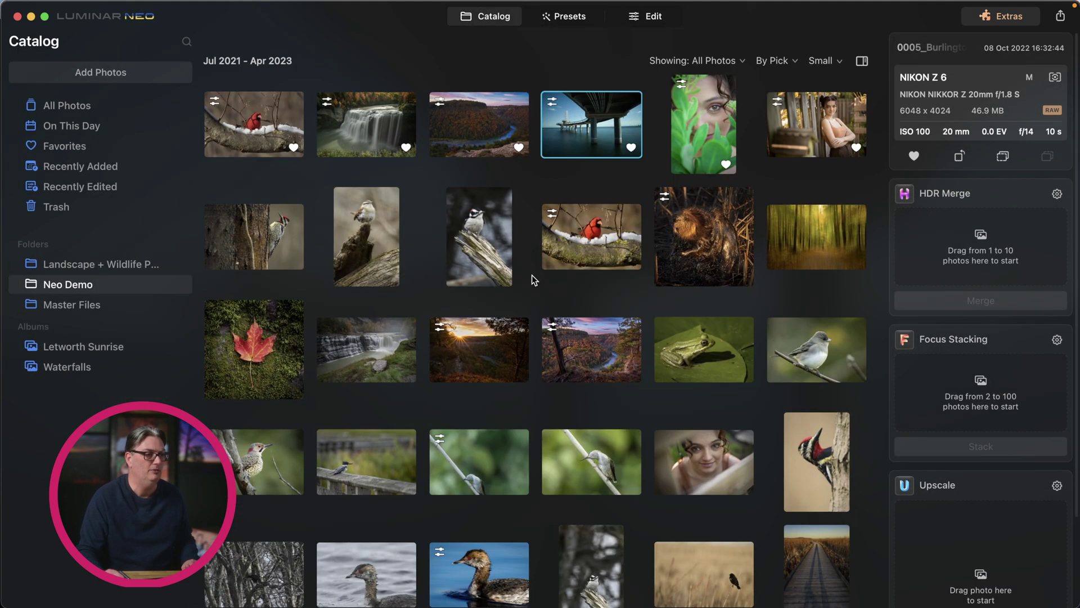
Step: Select the canyon river thumbnail in the Catalog and open it in Edit
left_click(467, 117)
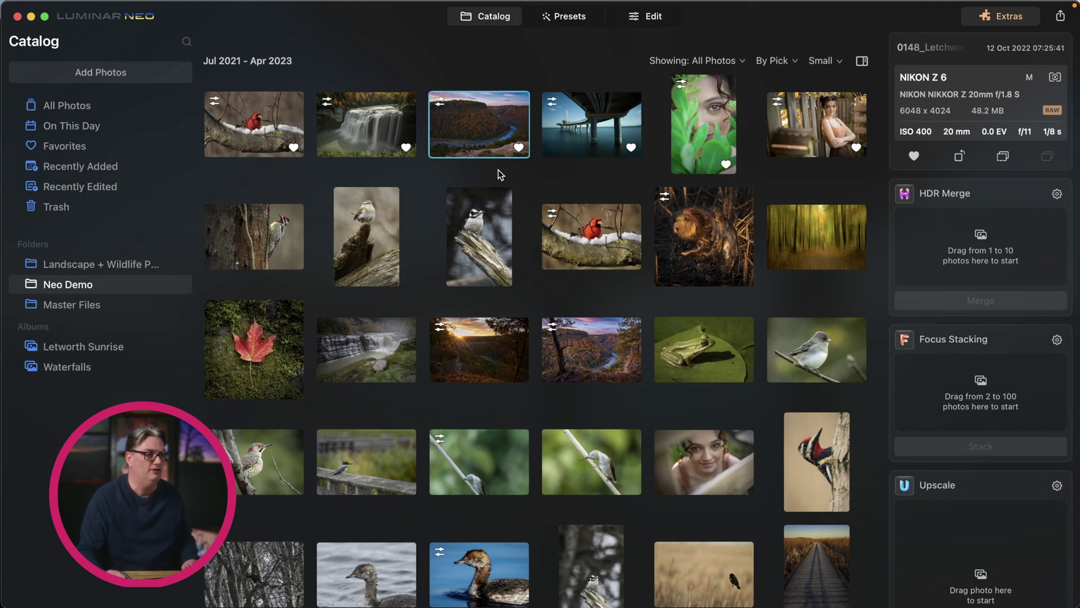
left_click(638, 16)
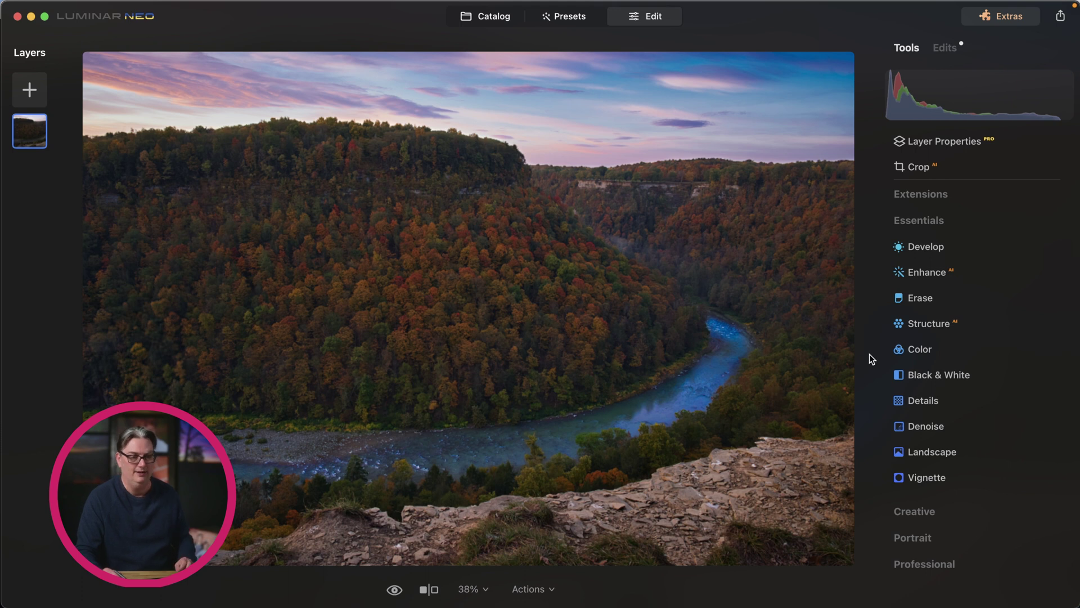
Step: Try Landscape's Dehaze, Golden Hour and Foliage Enhancer, leaving them at zero
left_click(959, 452)
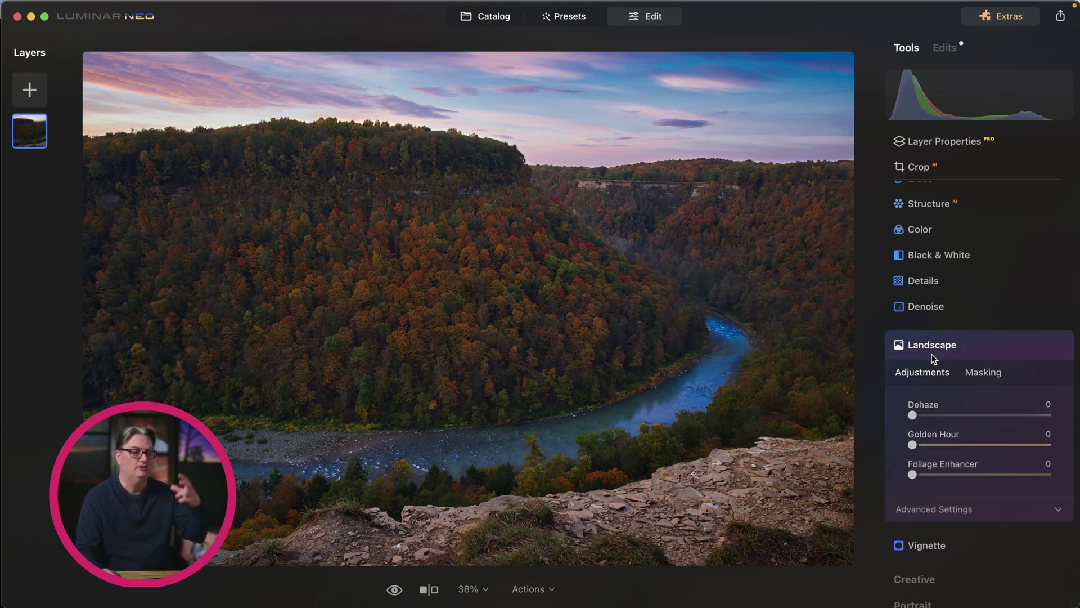
mouse_move(912, 415)
left_mouse_down()
mouse_move(960, 415)
mouse_move(892, 420)
left_mouse_up()
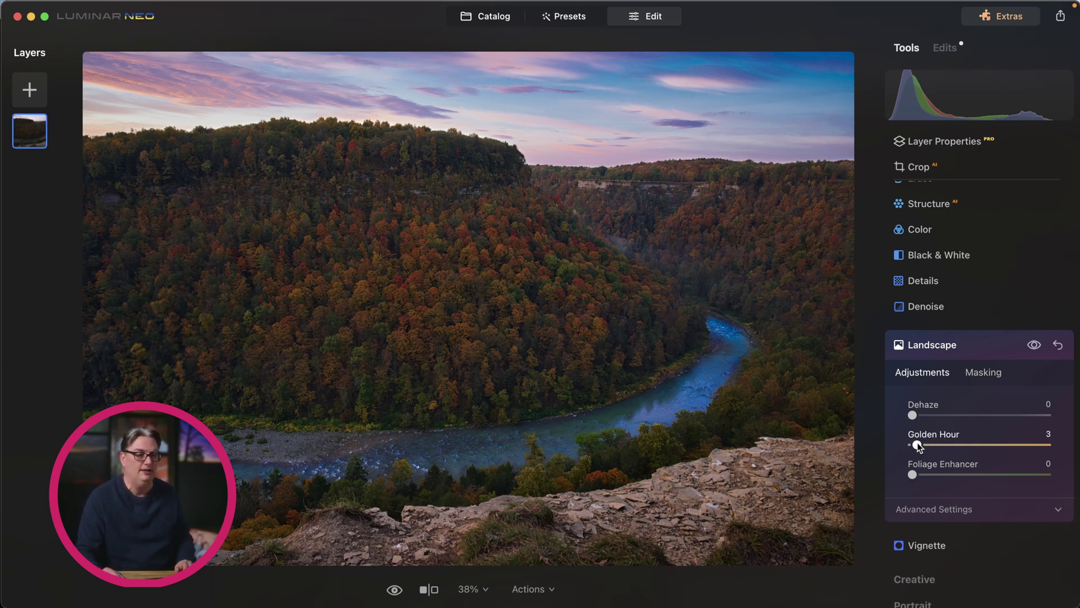
mouse_move(912, 445)
left_mouse_down()
mouse_move(977, 447)
mouse_move(908, 448)
left_mouse_up()
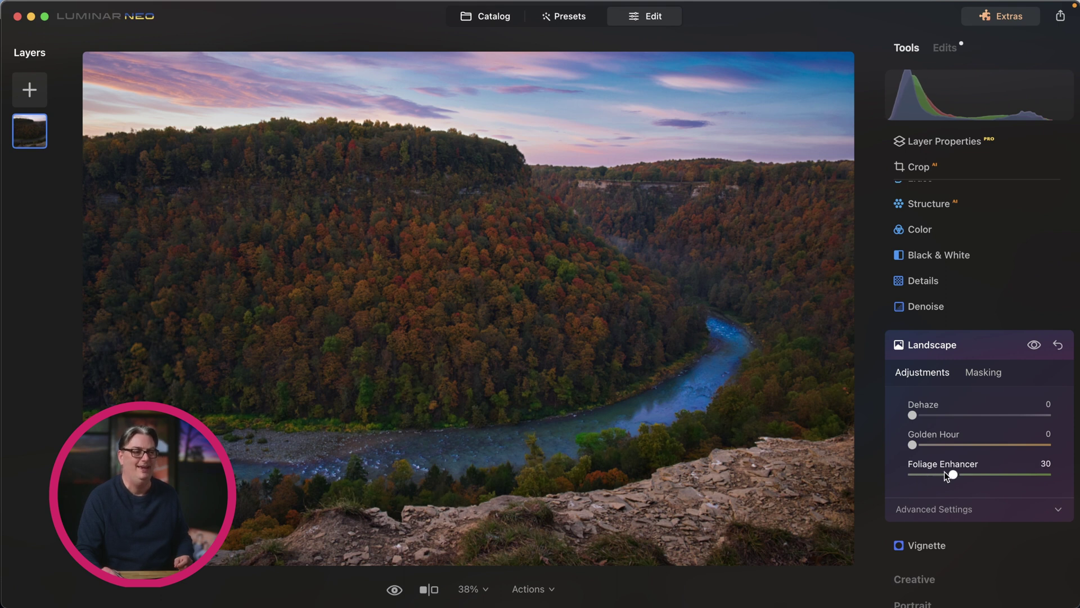
left_click_drag(947, 476, 906, 476)
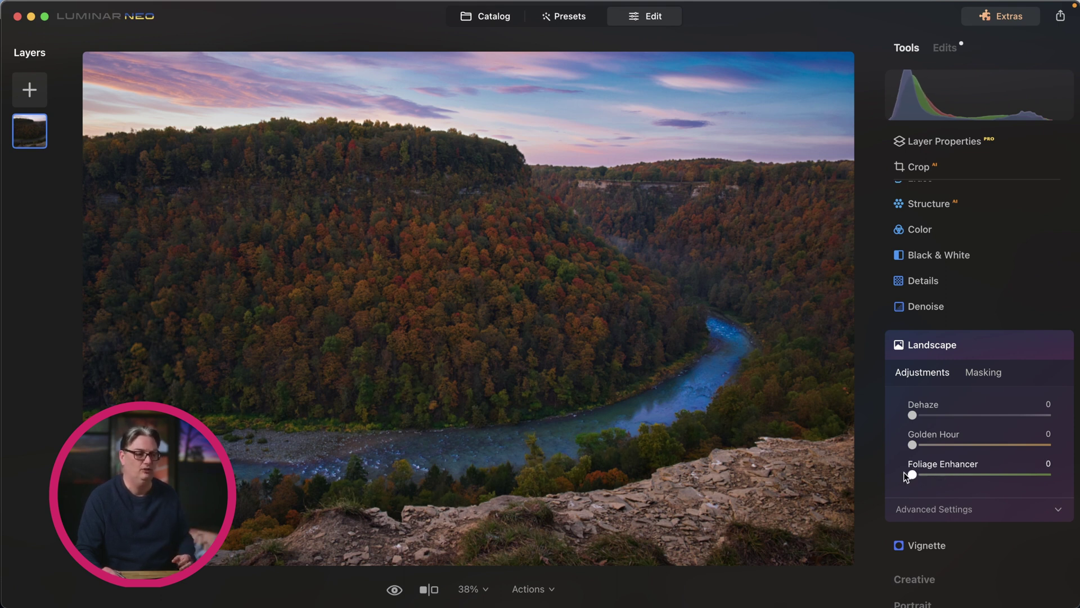
Step: Collapse Landscape and darken the canyon photo's edges with a Vignette Amount of -23
left_click(991, 350)
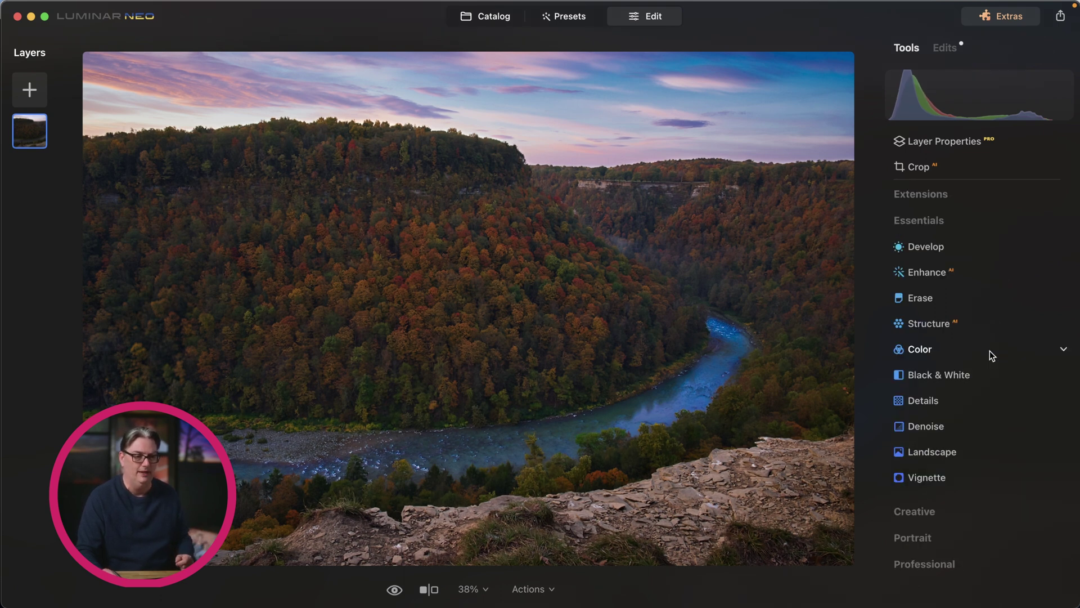
left_click(966, 473)
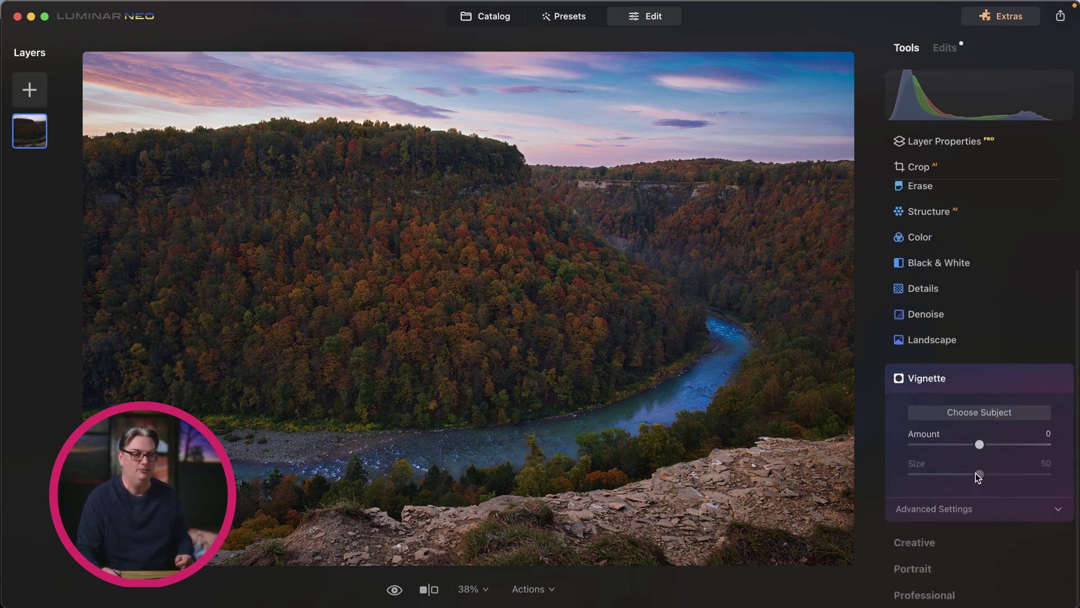
left_click_drag(980, 446, 963, 453)
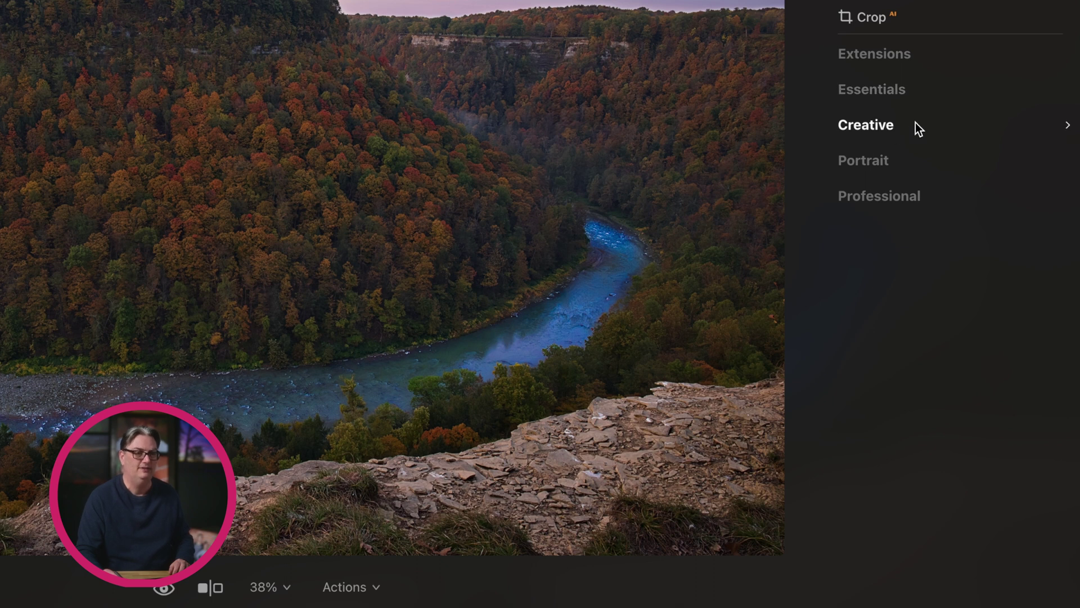
Step: Open Relight under Creative, try Brightness Near, and leave Depth at 50
left_click(917, 128)
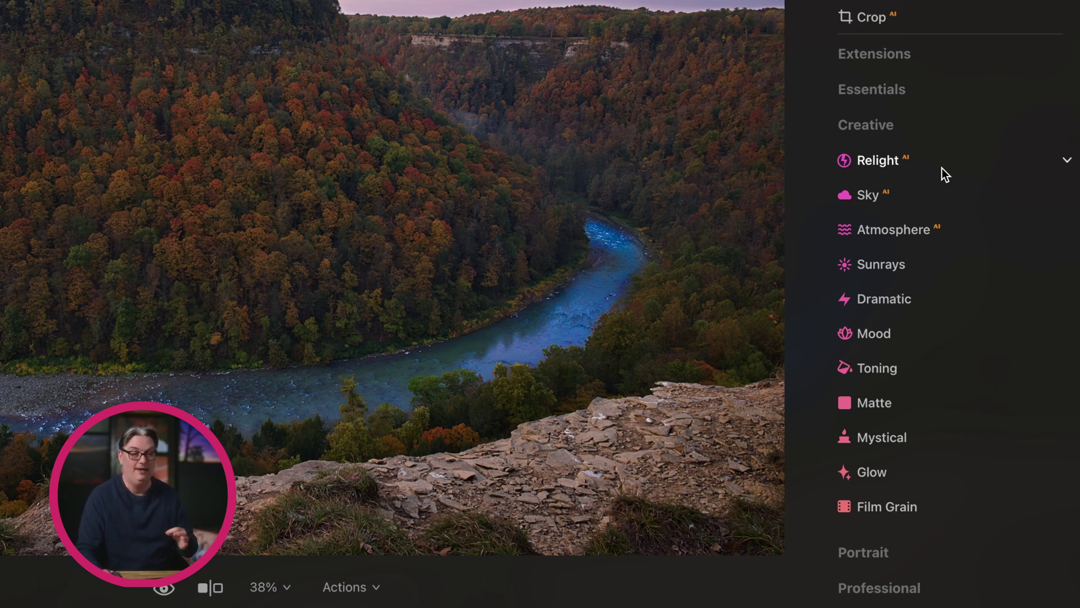
left_click(903, 160)
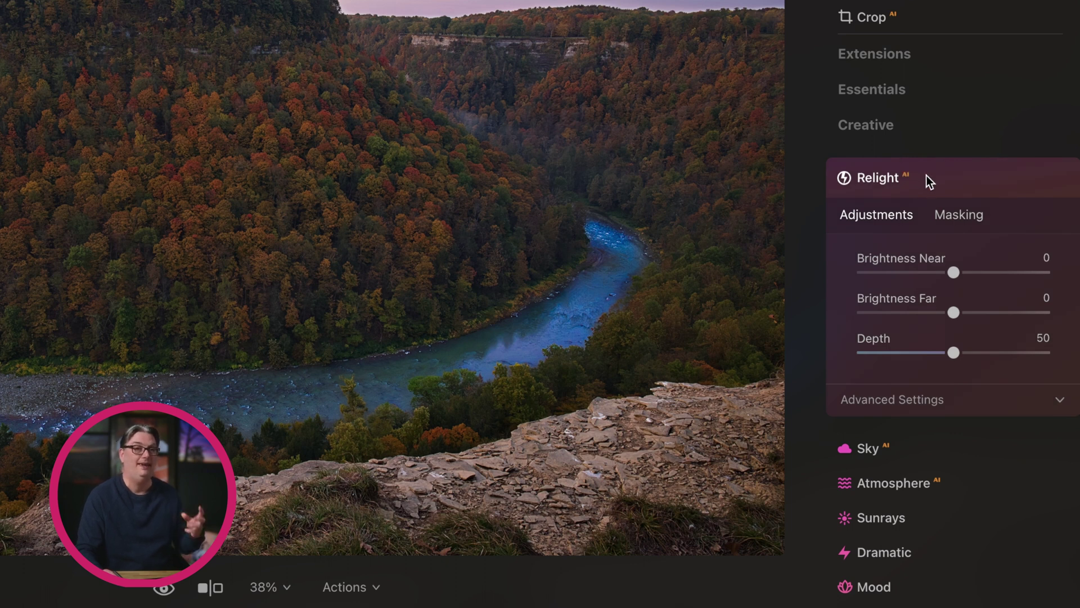
left_click(952, 271)
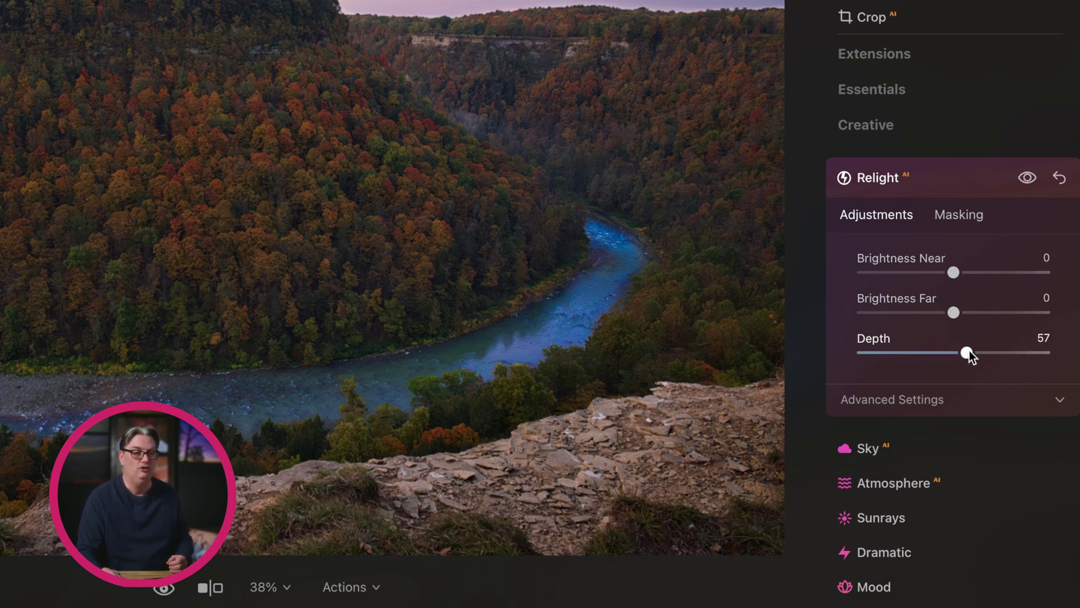
left_click_drag(970, 349, 953, 352)
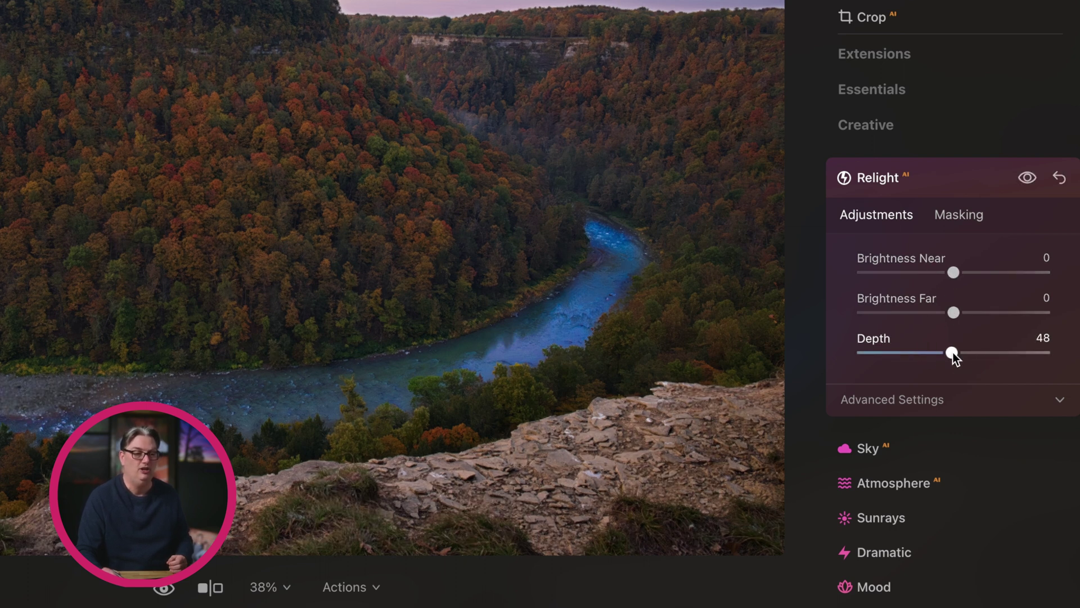
Step: Preview the Blue Sky 8 replacement, then revert to the original pink sunset sky
left_click(976, 185)
left_click(976, 202)
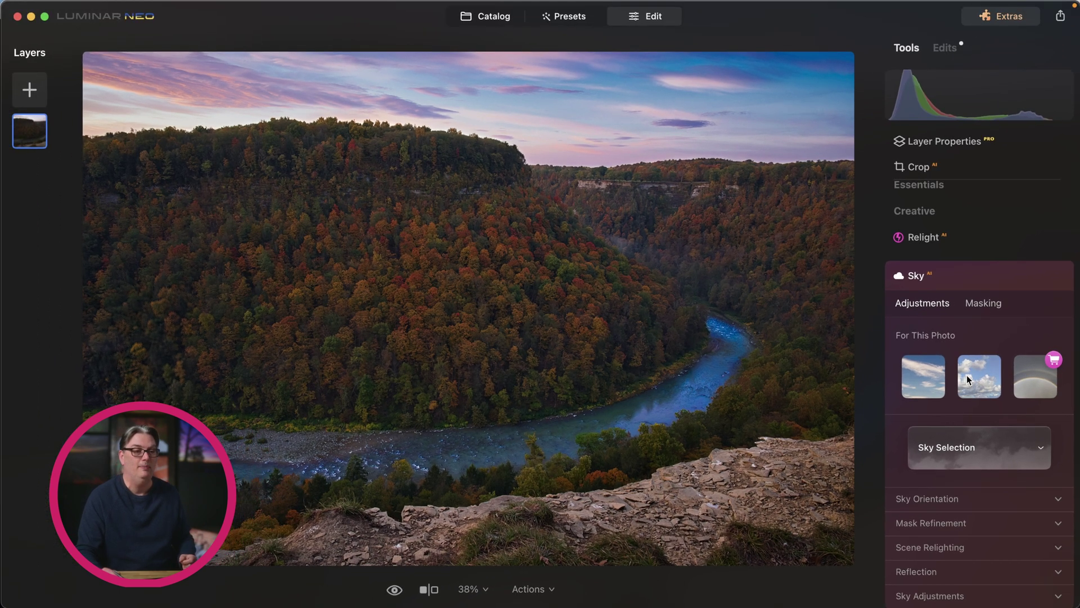
left_click(967, 380)
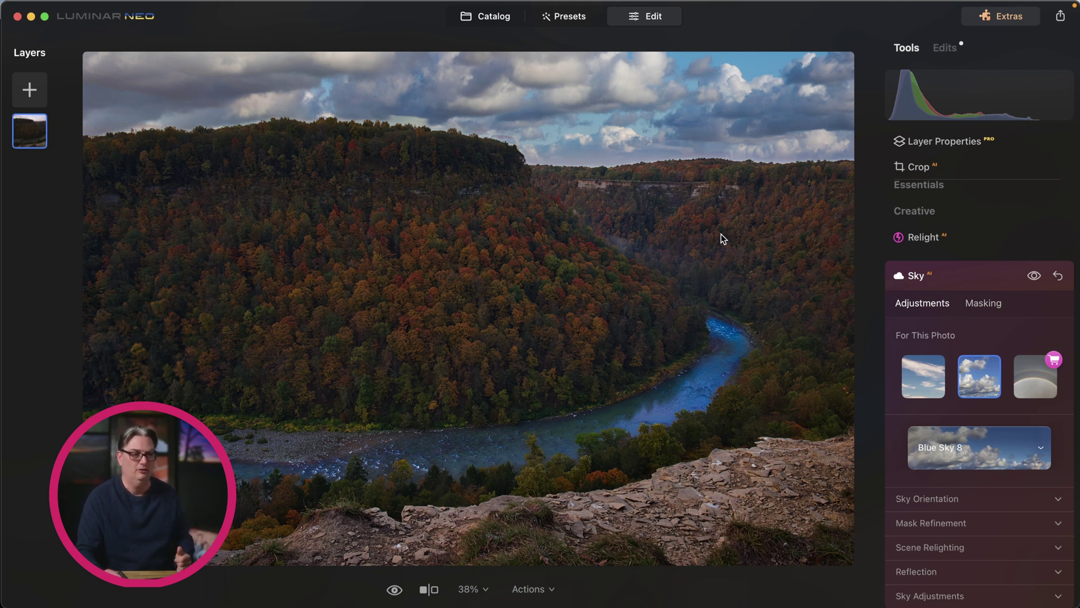
left_click(1057, 276)
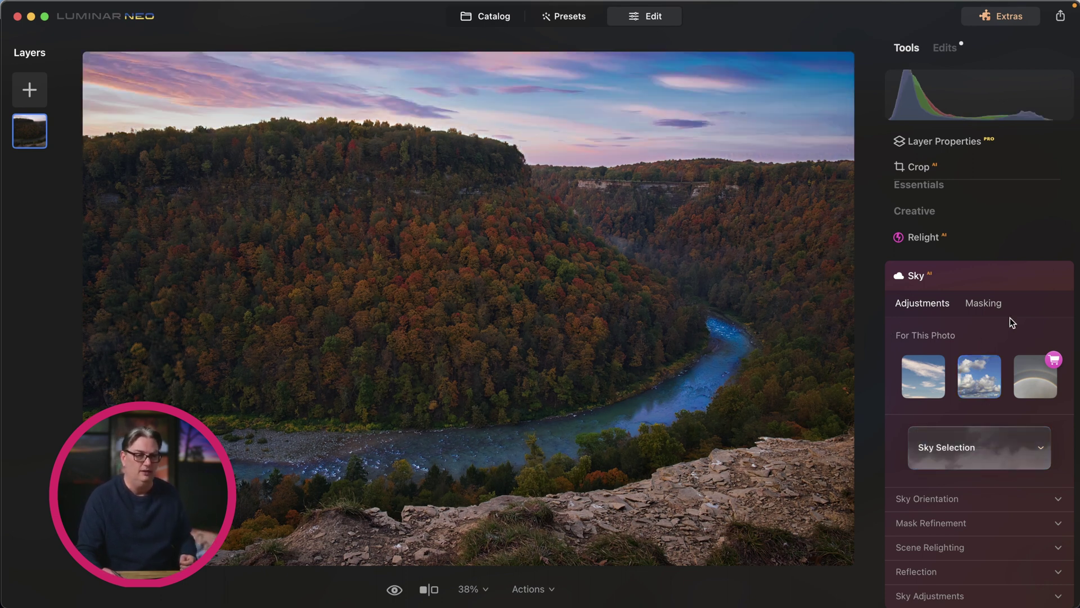
Step: Collapse Sky, browse Atmosphere's modes keeping Fog, then collapse Atmosphere
left_click(979, 275)
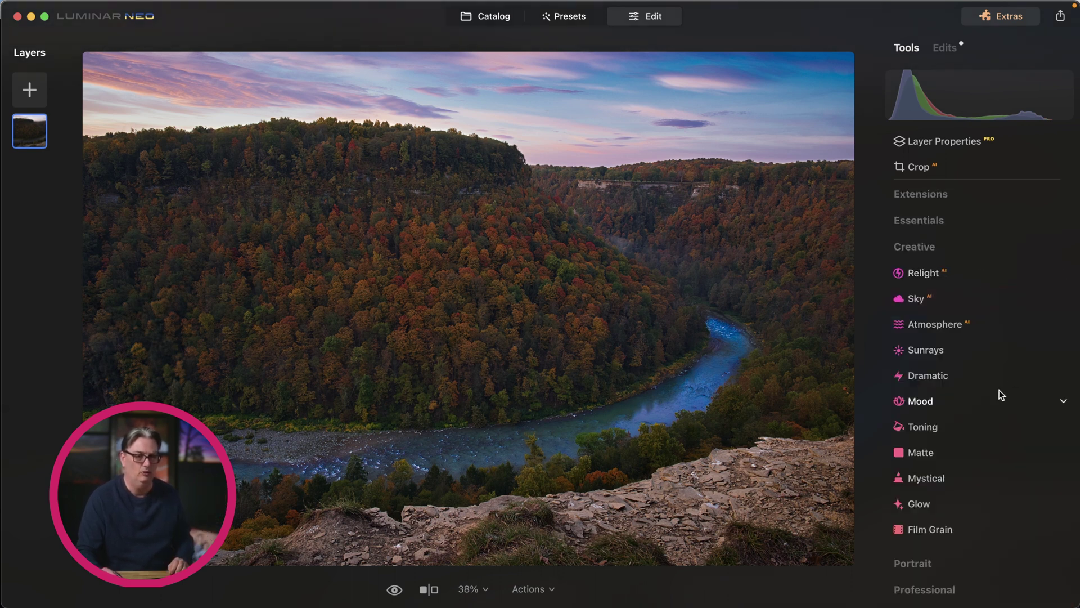
left_click(959, 323)
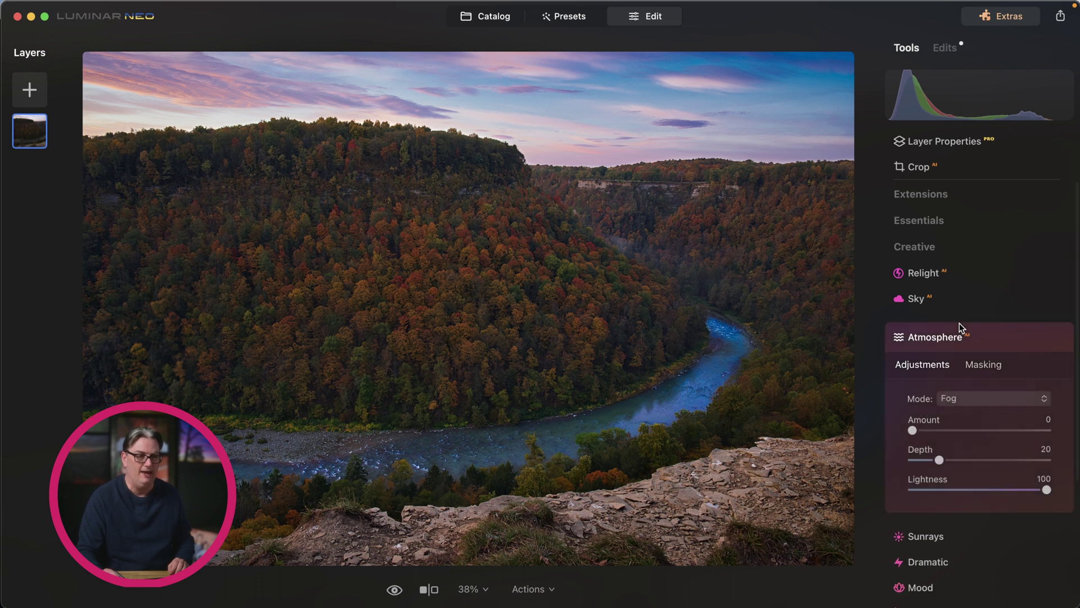
left_click(964, 397)
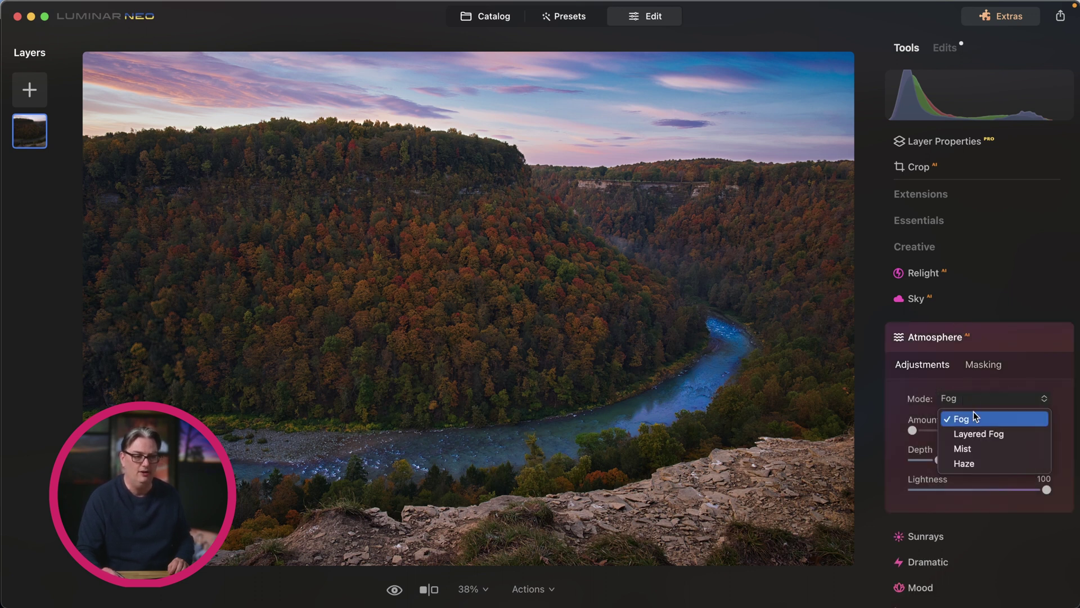
left_click(985, 342)
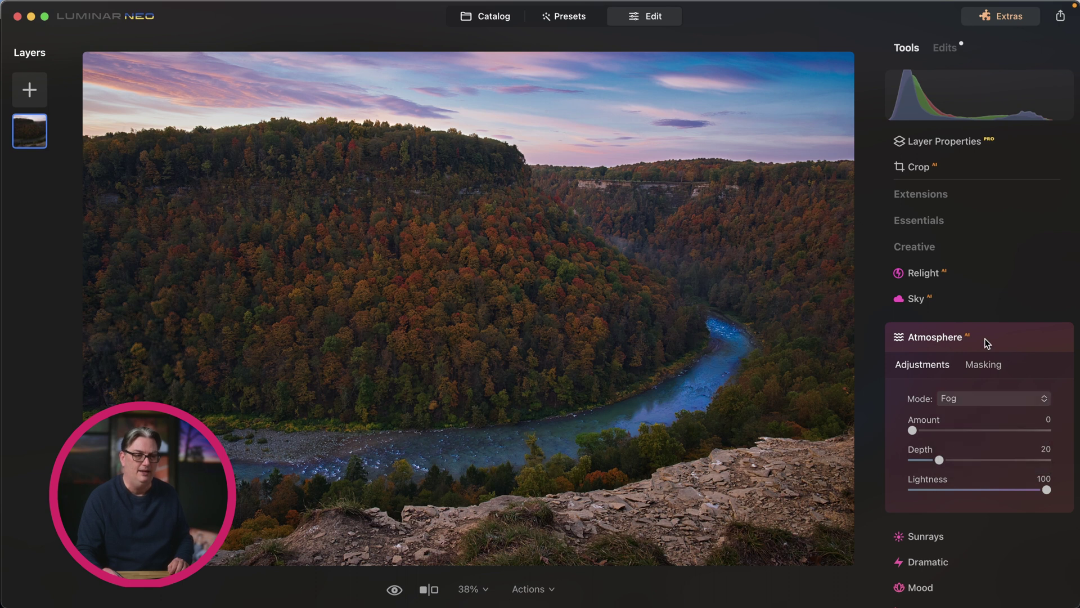
left_click(987, 338)
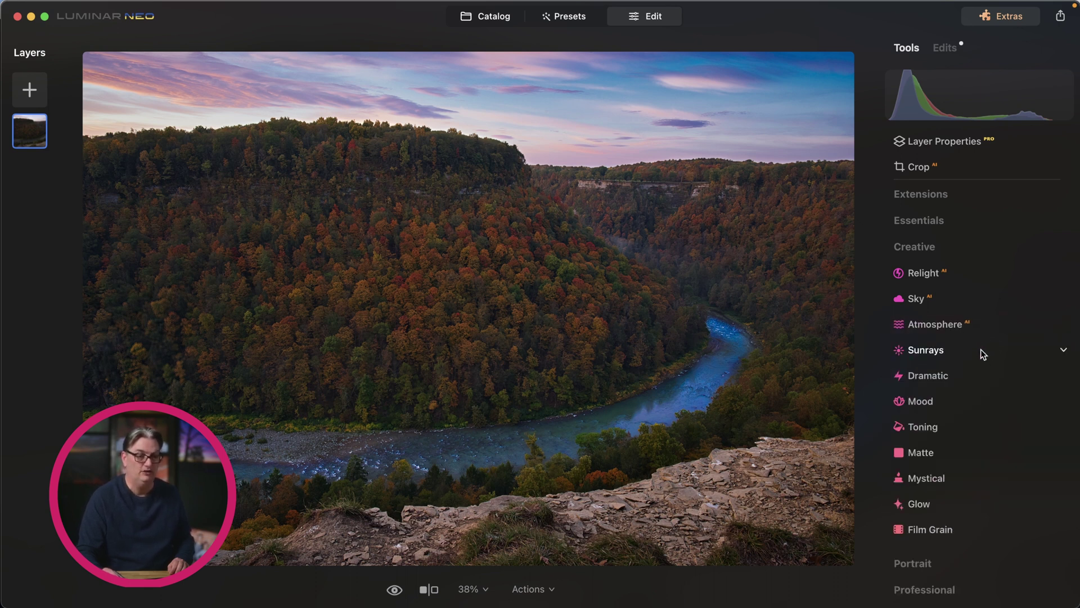
Step: Place the Sunrays sun centre in the upper-left sky, keeping Amount at 0
left_click(980, 349)
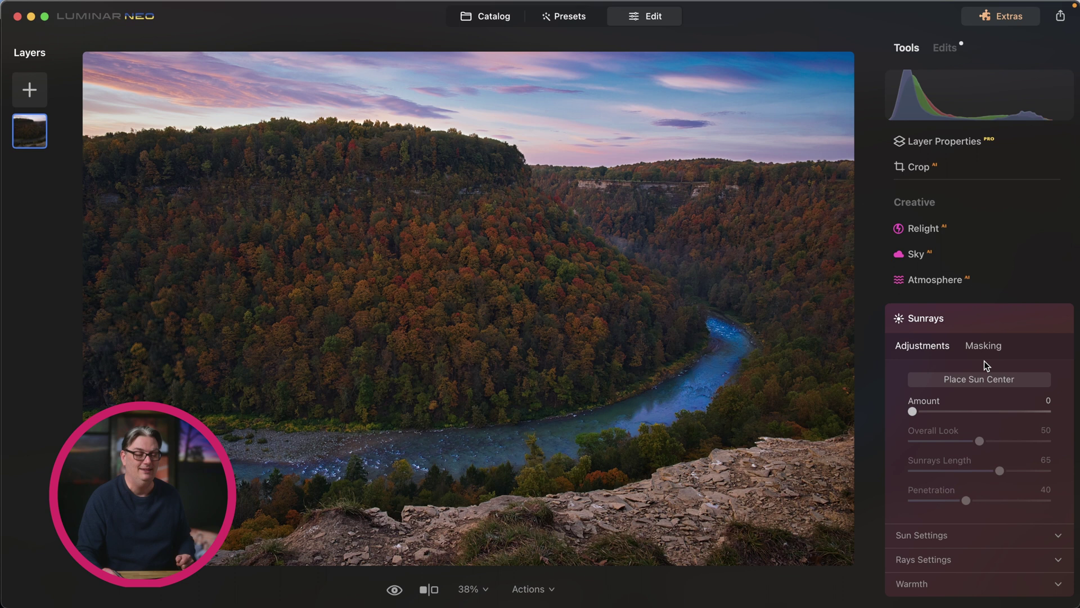
left_click(974, 378)
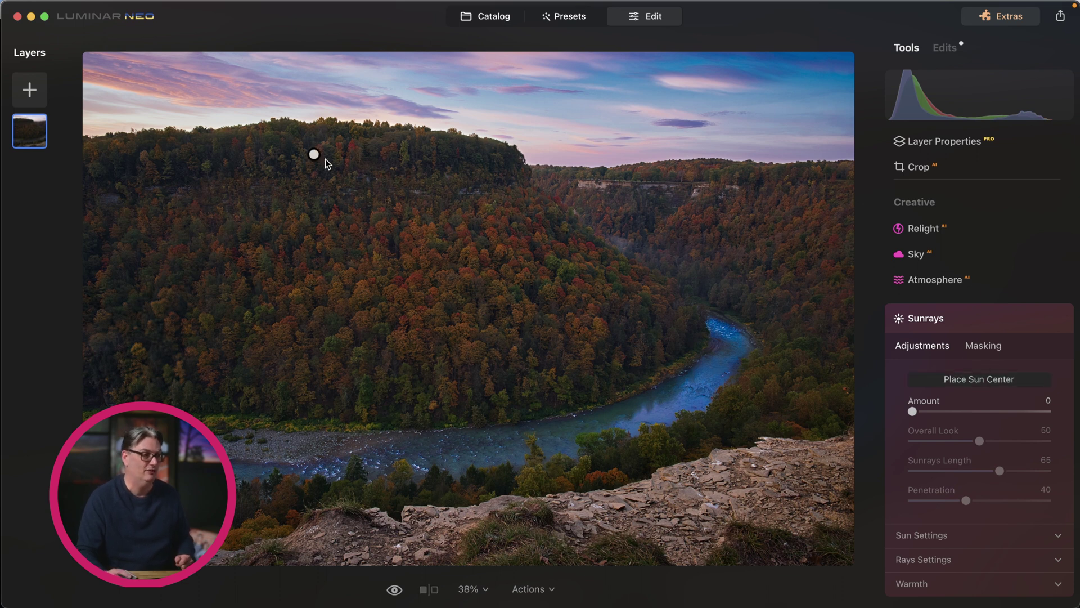
left_click_drag(314, 154, 102, 122)
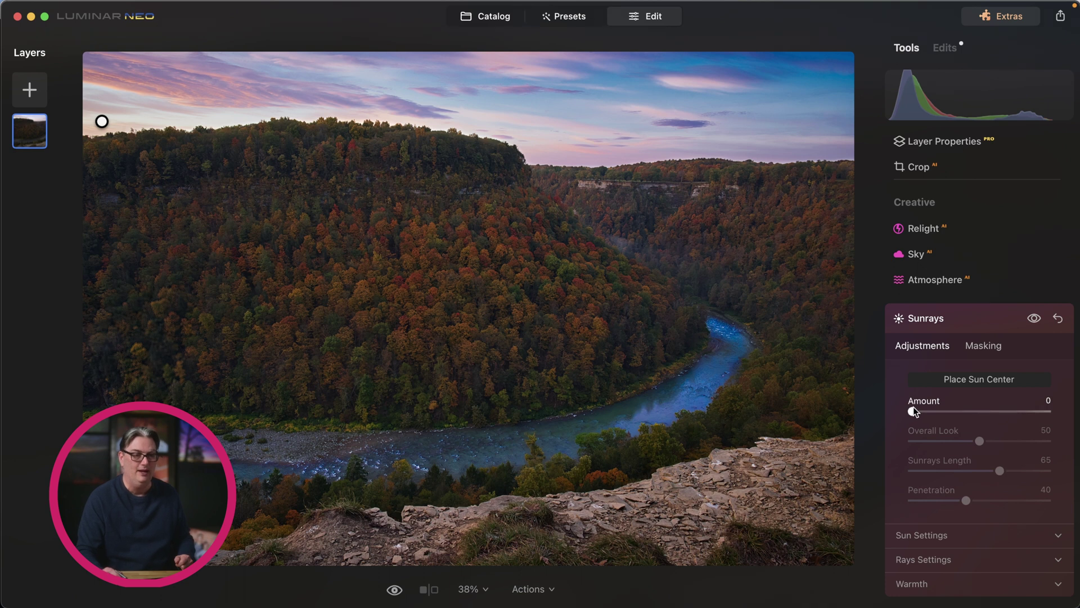
mouse_move(913, 410)
left_mouse_down()
mouse_move(988, 412)
mouse_move(912, 411)
left_mouse_up()
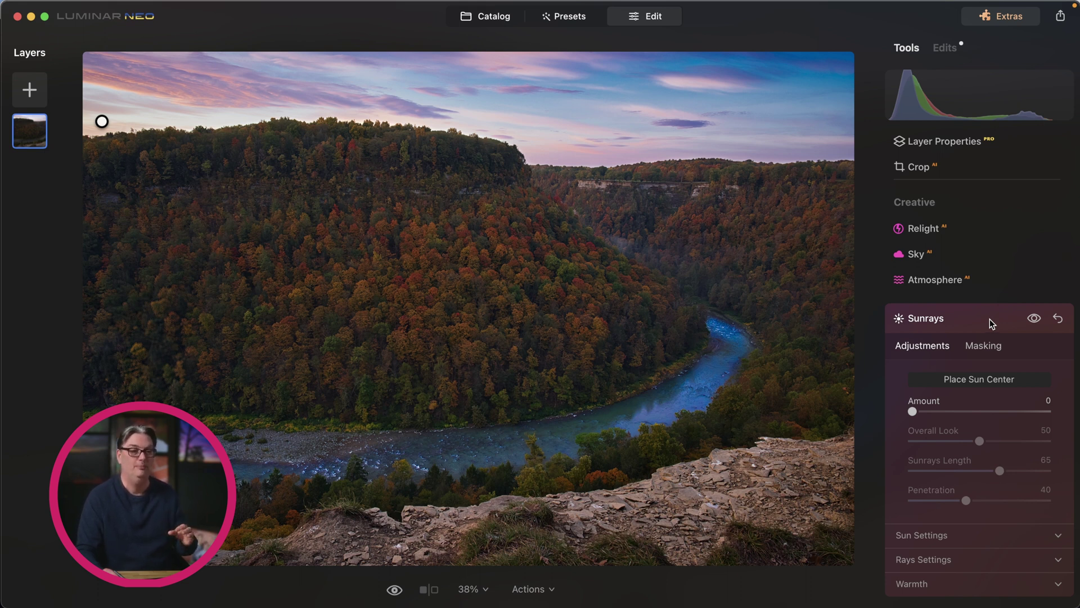
Step: Close Sunrays and try the Dramatic Amount on the gorge photo
left_click(990, 319)
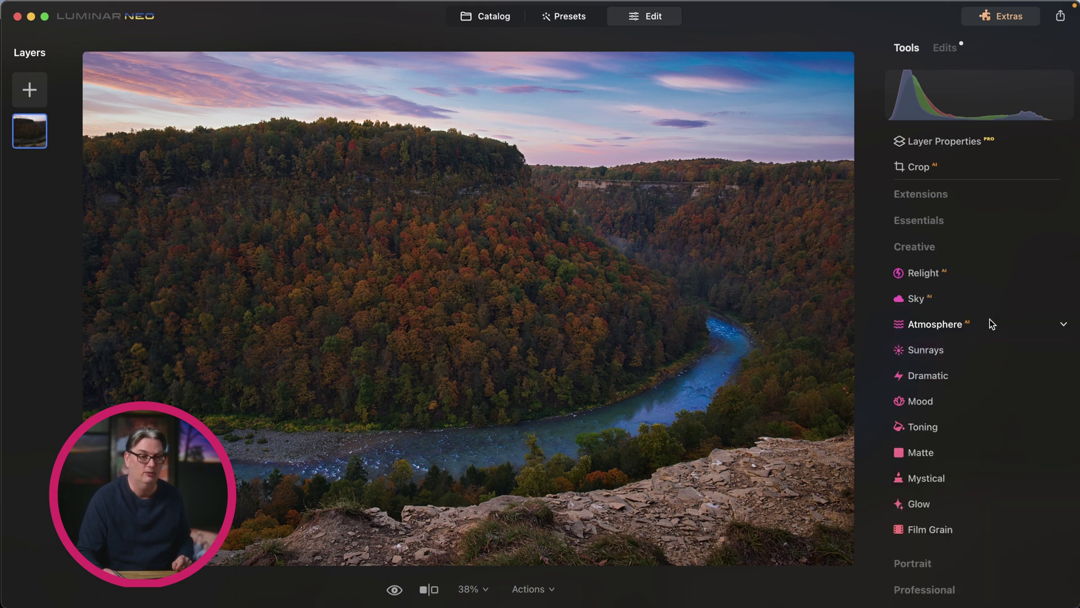
left_click(964, 374)
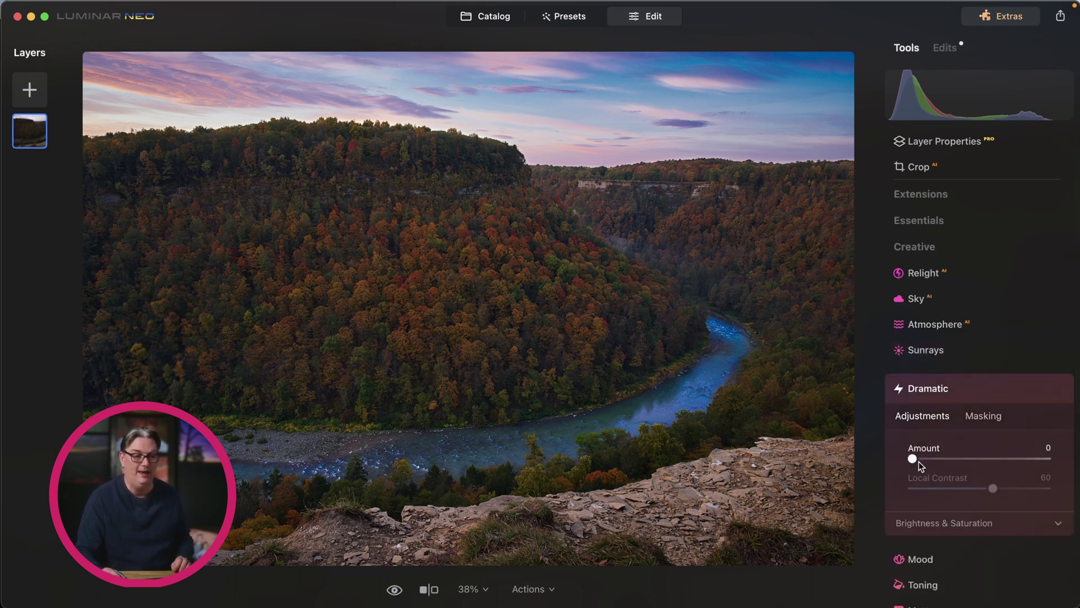
mouse_move(913, 457)
left_mouse_down()
mouse_move(991, 464)
mouse_move(913, 459)
left_mouse_up()
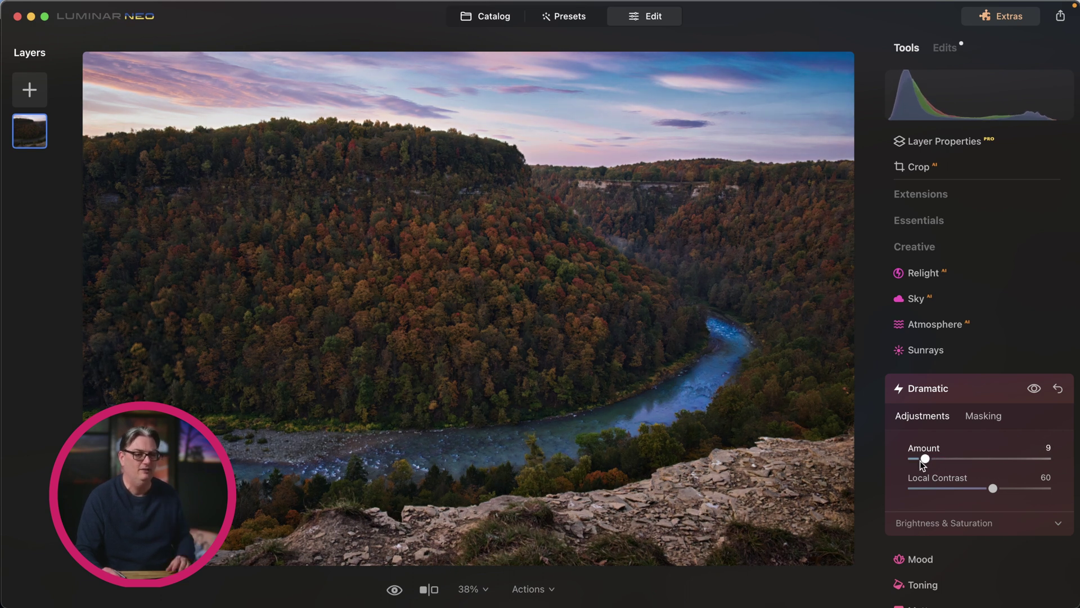
Step: Open the leaf portrait from the Catalog, try Dramatic on it, then collapse Dramatic
left_click(492, 23)
left_click(696, 117)
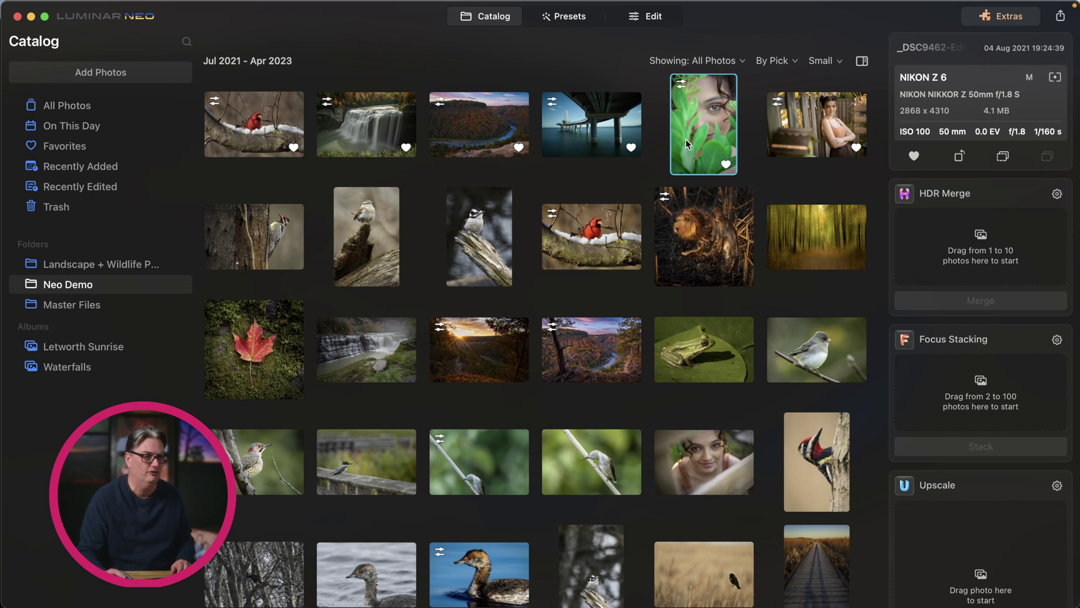
left_click(634, 21)
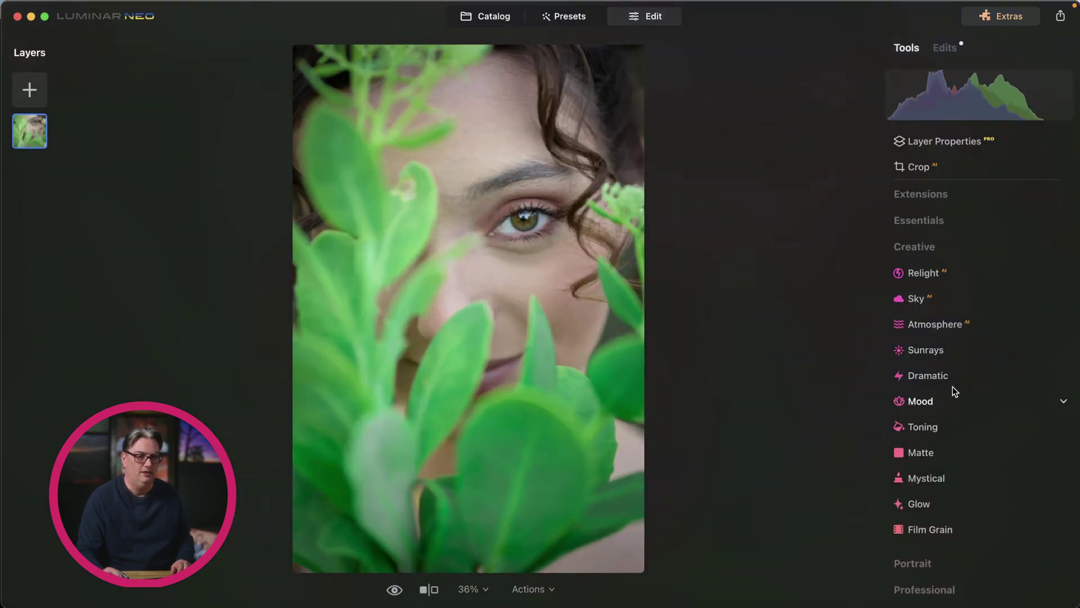
left_click(951, 377)
mouse_move(912, 457)
left_mouse_down()
mouse_move(1042, 459)
mouse_move(902, 452)
left_mouse_up()
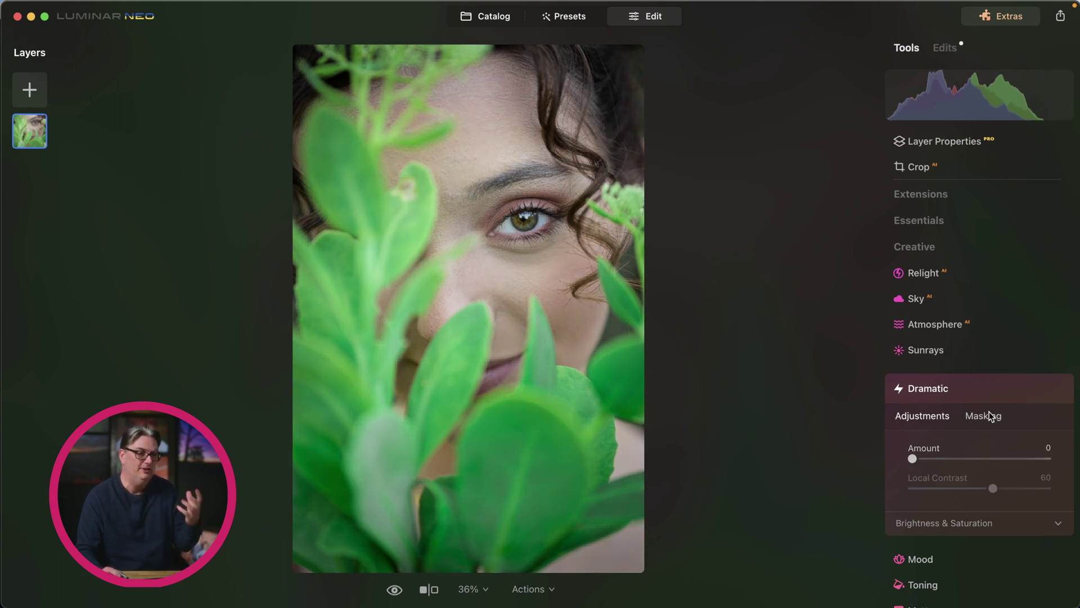
left_click(991, 396)
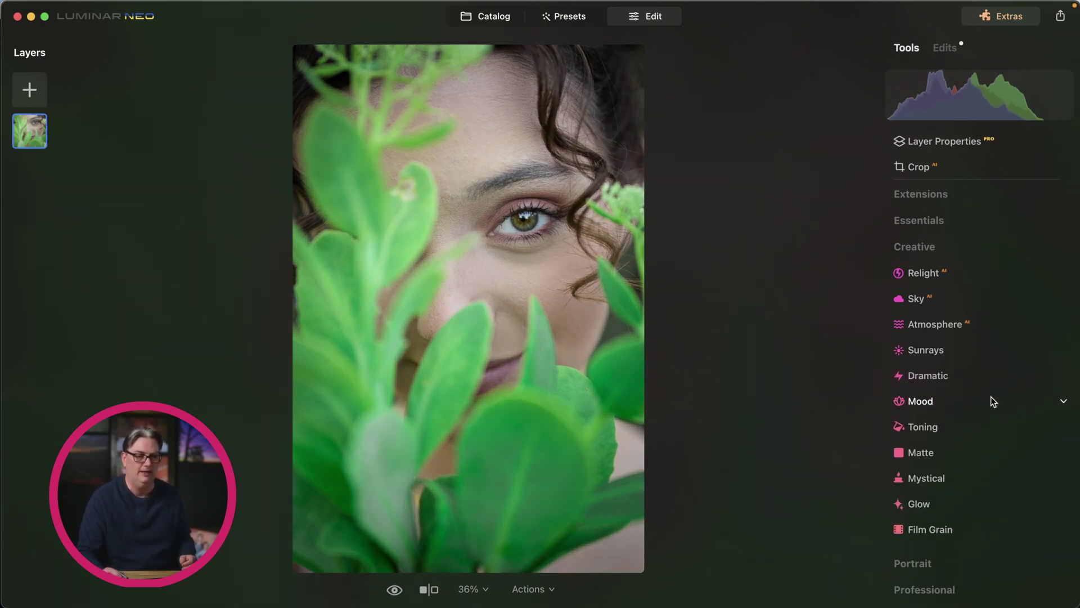
Step: Browse the Mood tool's LUT categories for the leafy portrait without applying one
left_click(936, 402)
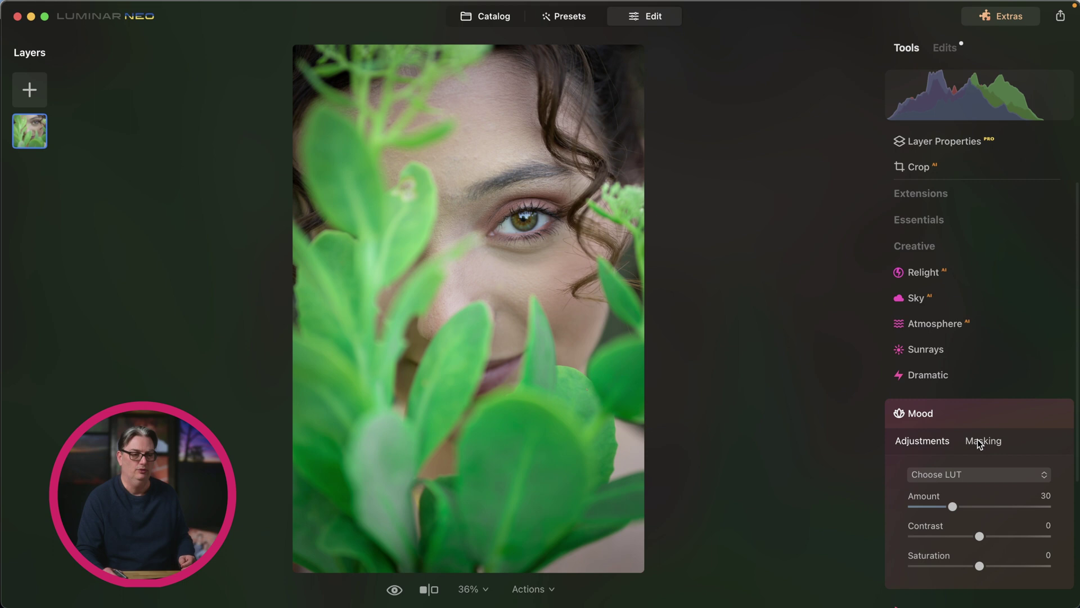
scroll(977, 440, "down", 2)
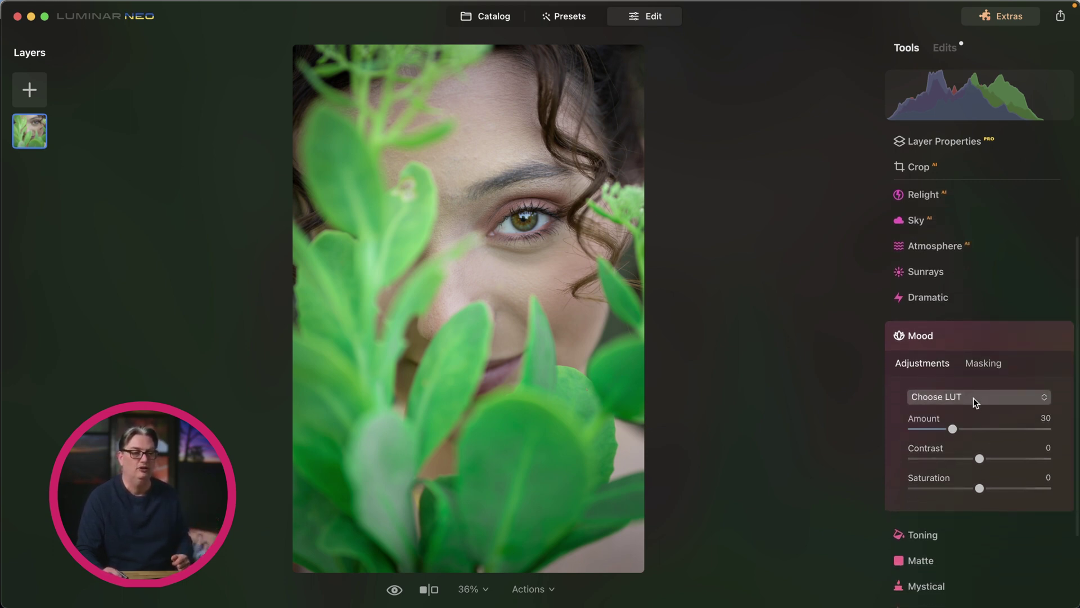
left_click(973, 397)
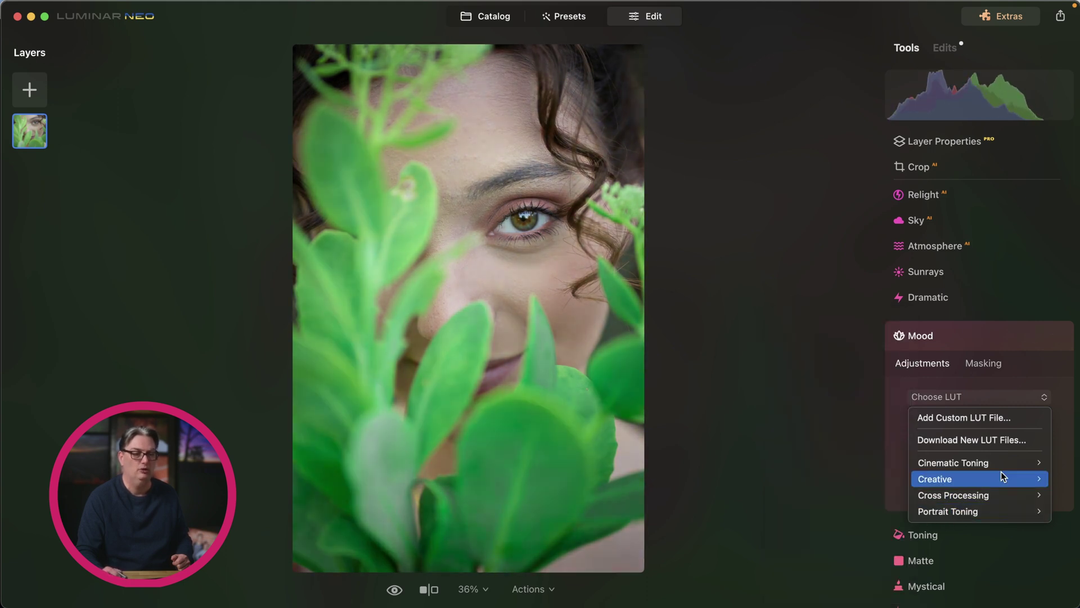
left_click(983, 336)
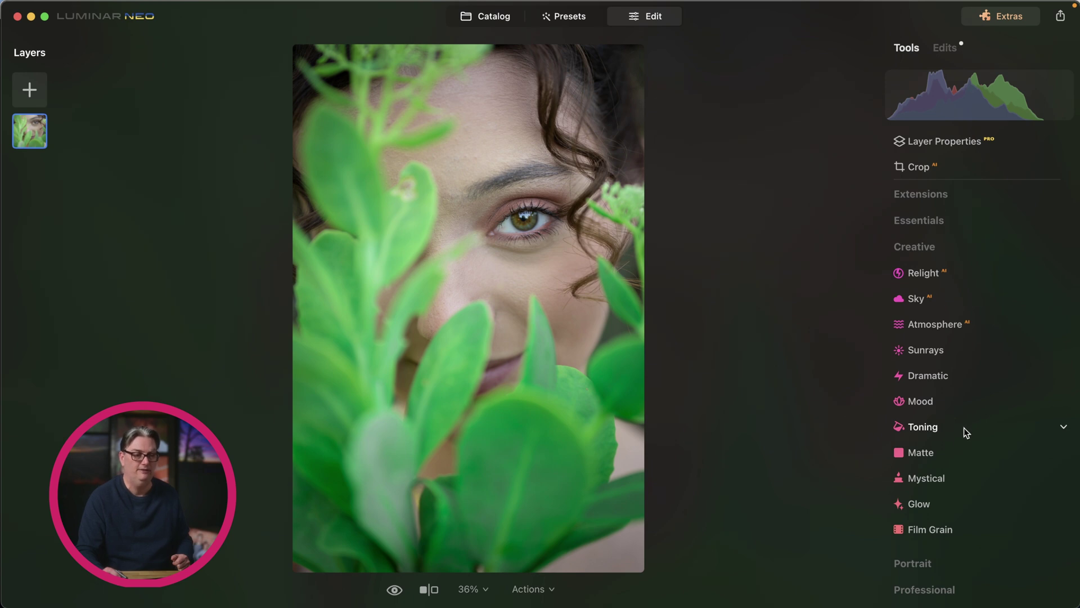
left_click(964, 427)
scroll(961, 465, "down", 2)
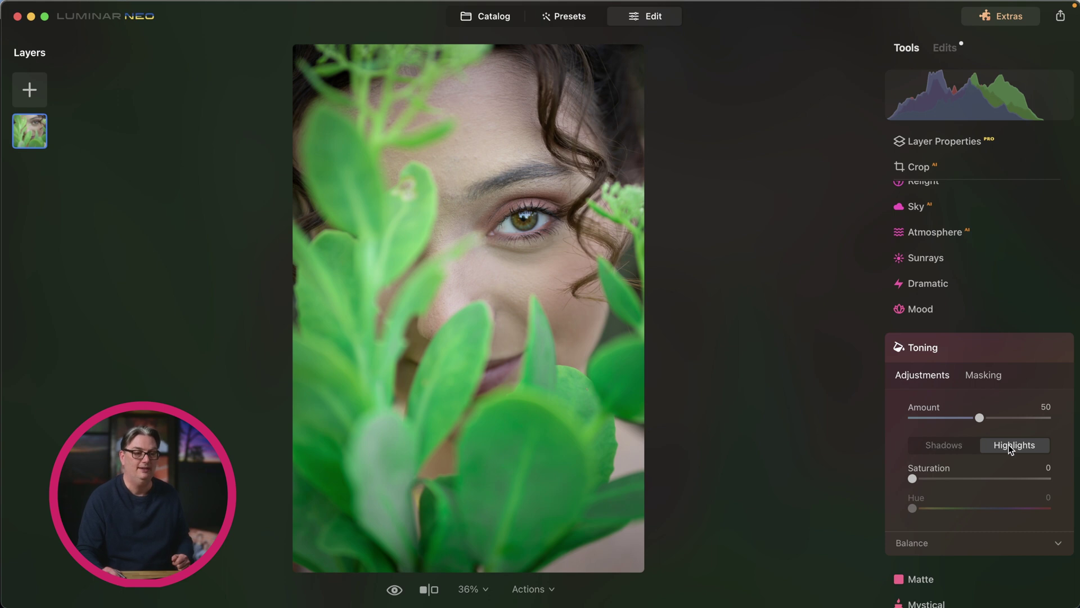
left_click(953, 445)
left_click(947, 446)
left_click(1004, 348)
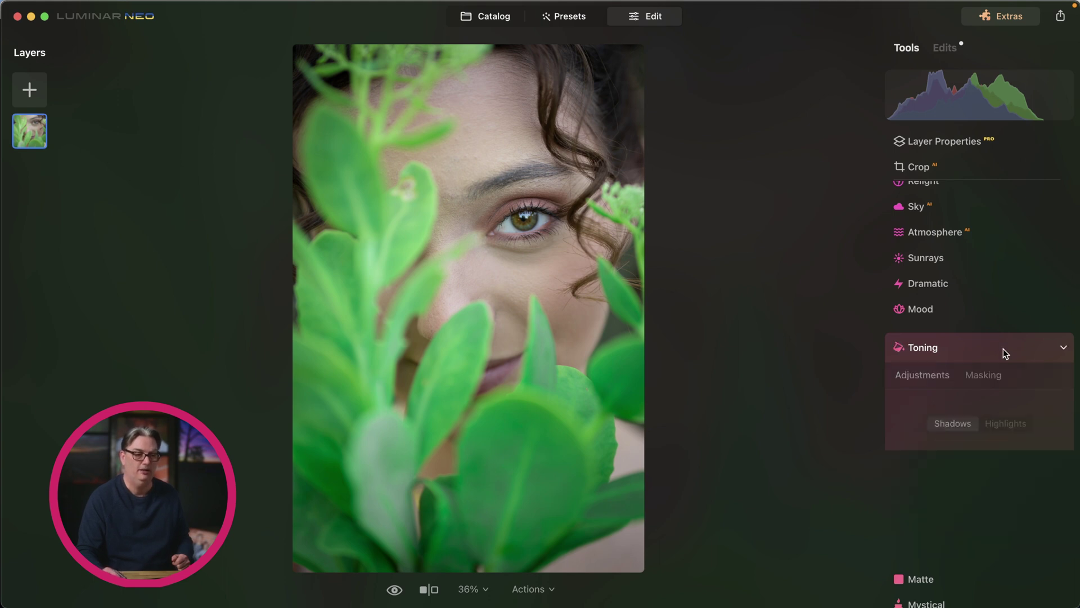
left_click(950, 455)
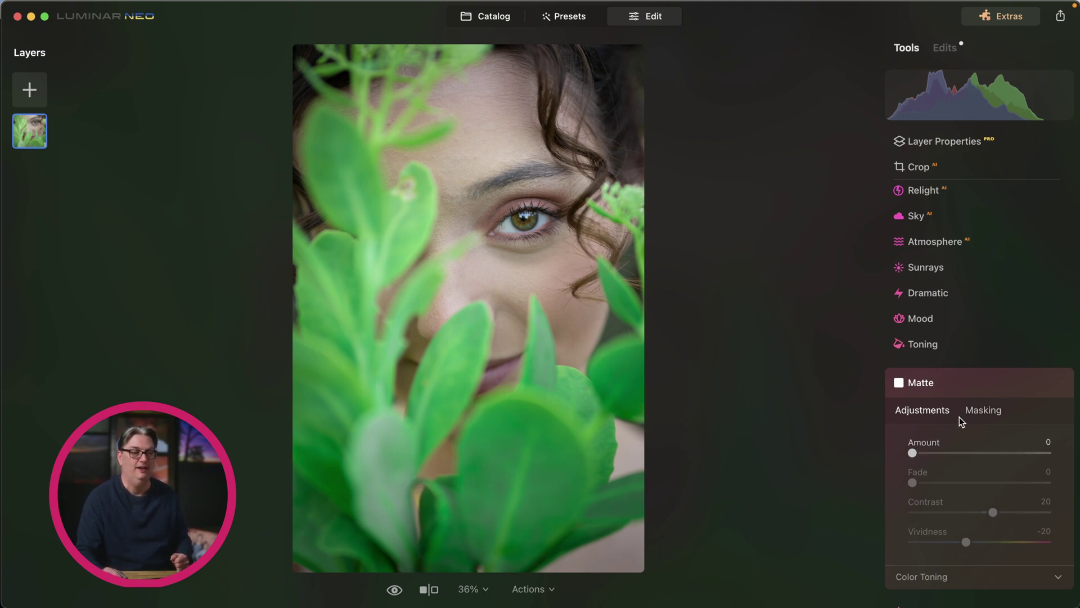
left_click(983, 384)
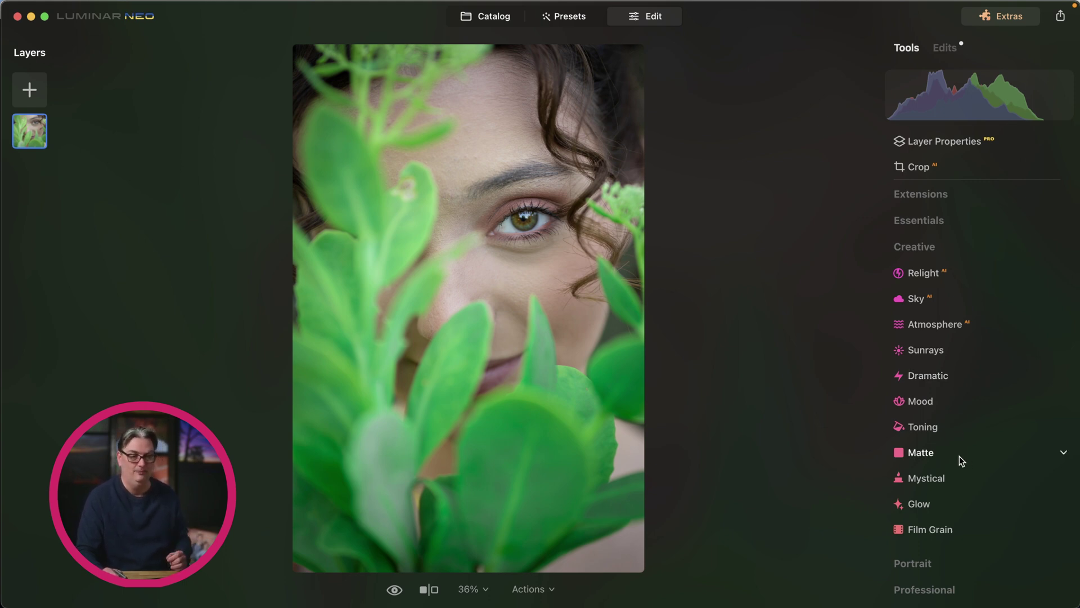
left_click(949, 477)
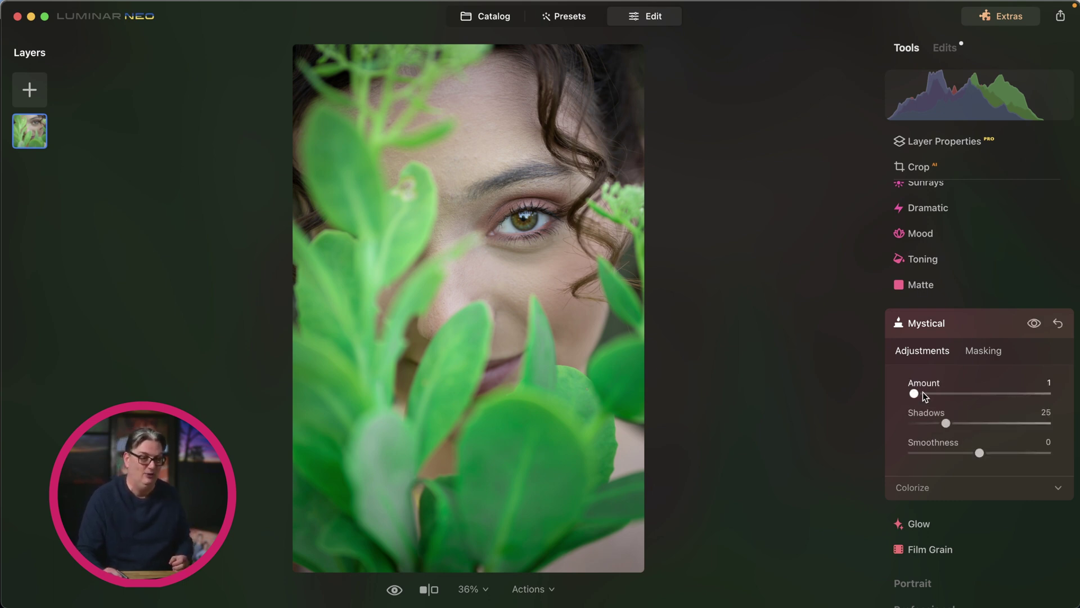
left_click_drag(922, 392, 1011, 402)
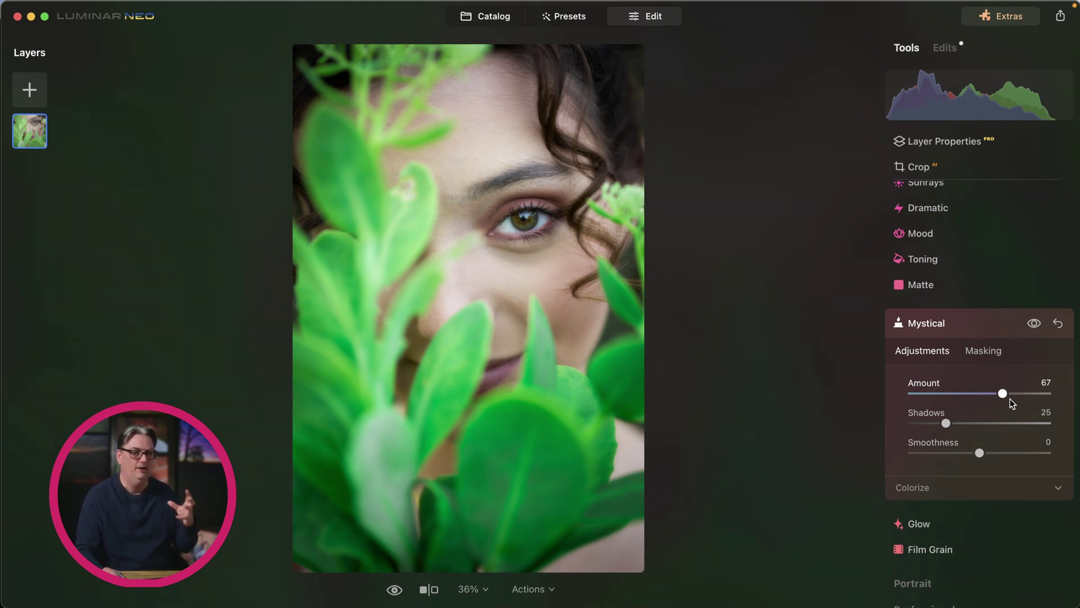
left_click_drag(1010, 399, 883, 392)
left_click(987, 325)
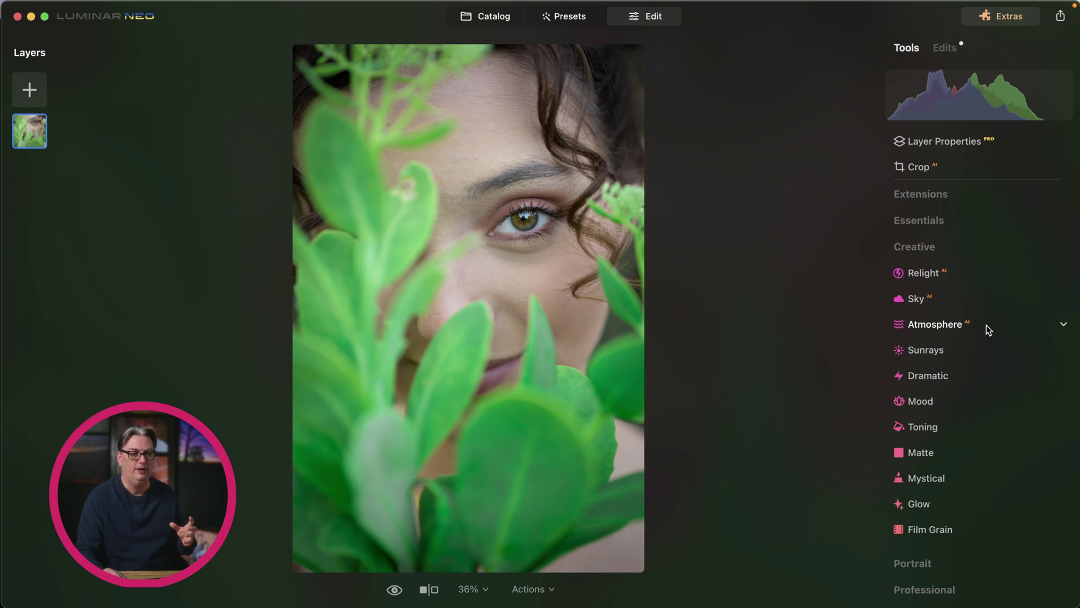
Step: Look over the Glow and Film Grain settings for the leafy portrait
left_click(954, 497)
scroll(975, 471, "down", 3)
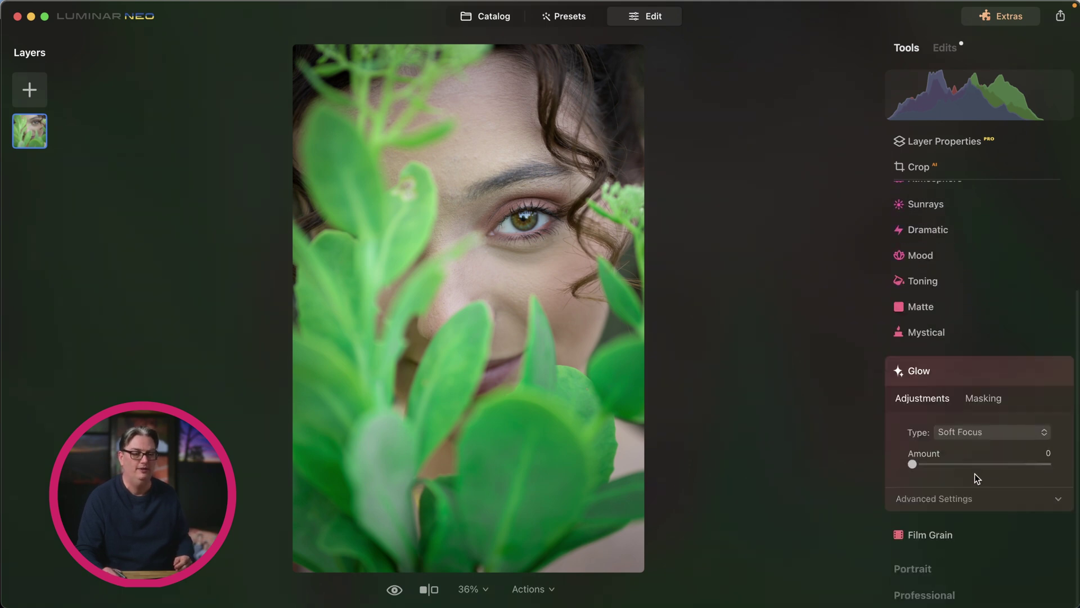
left_click(982, 377)
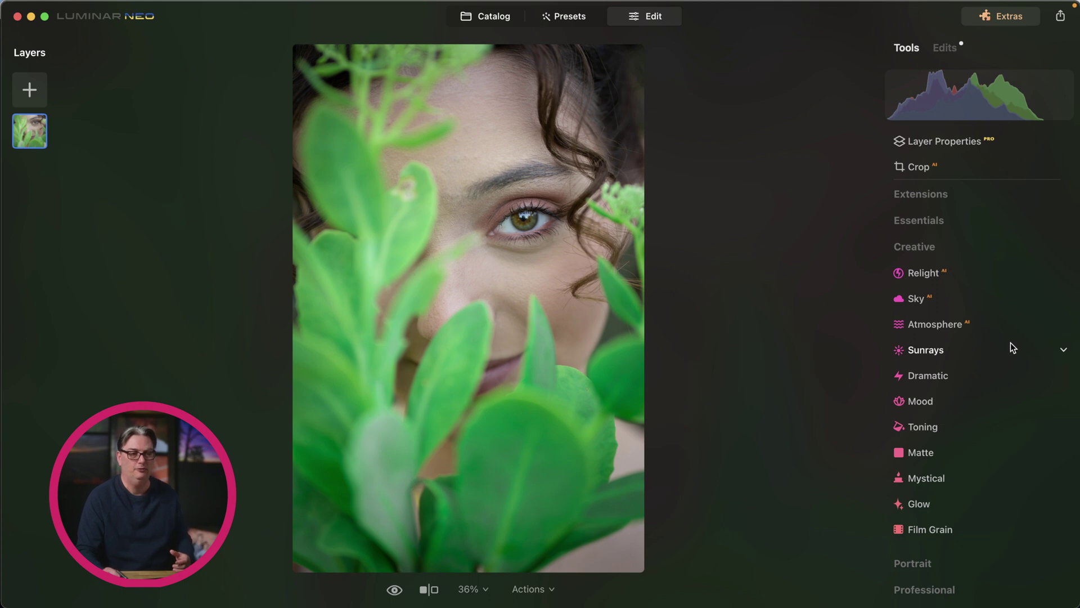
left_click(969, 527)
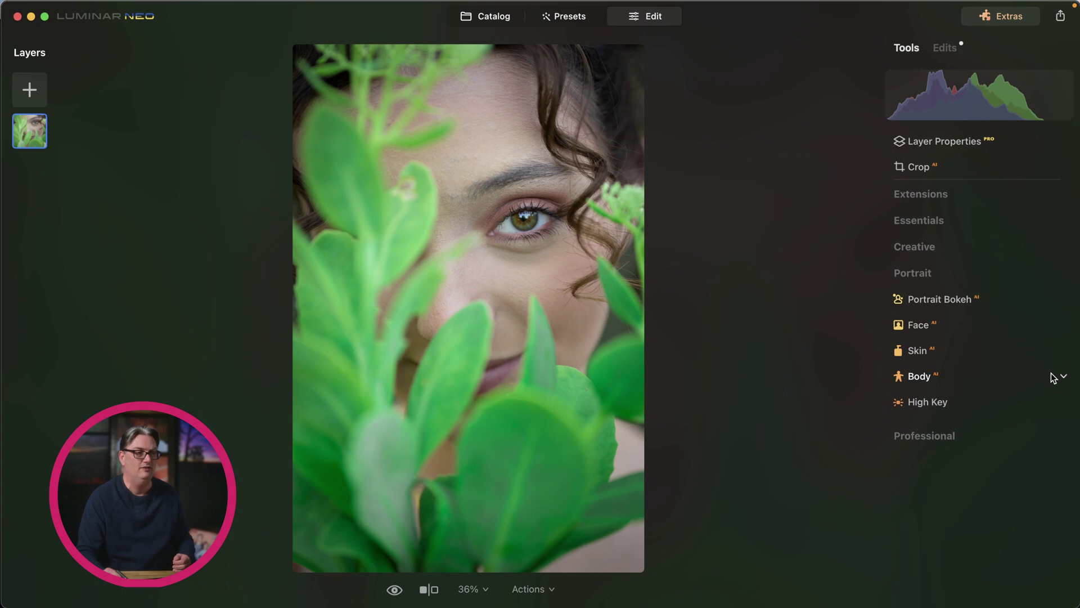
Step: Select the fence portrait thumbnail in the Catalog and bring it into Edit
left_click(488, 16)
left_click(820, 132)
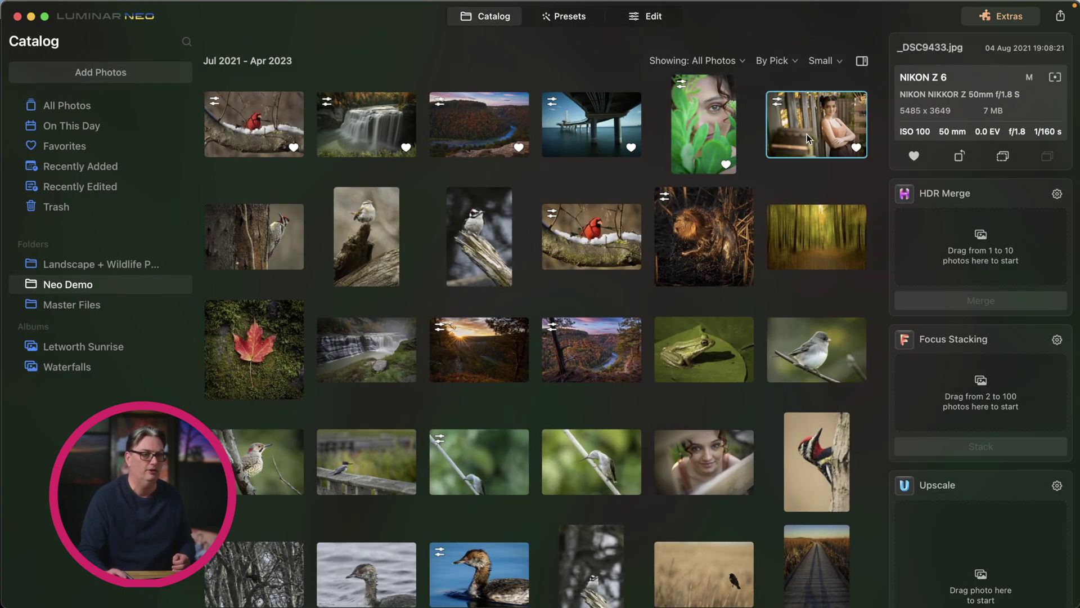
left_click(656, 22)
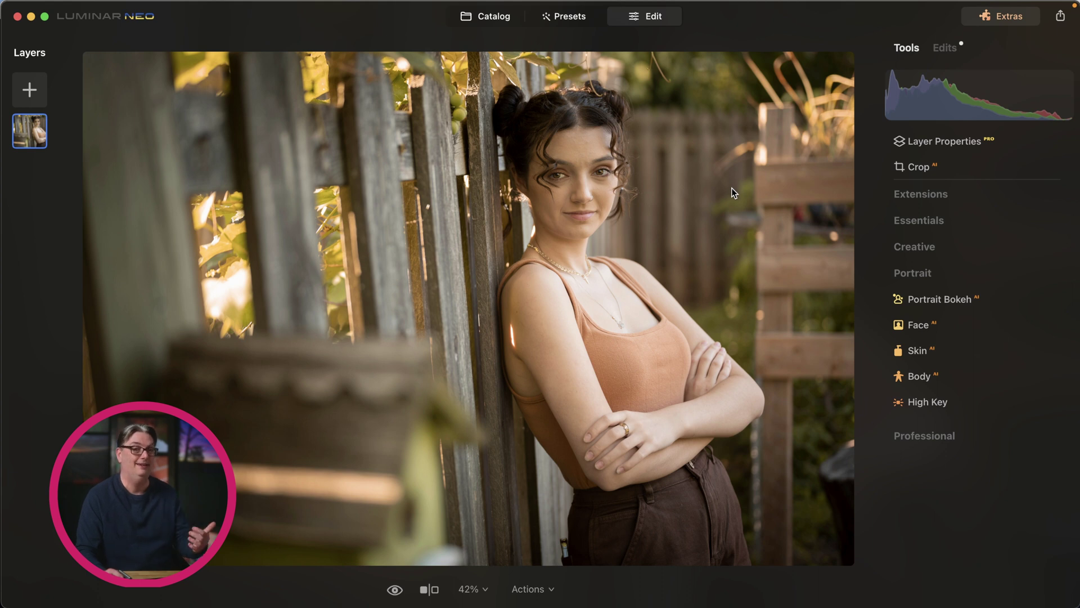
mouse_move(940, 298)
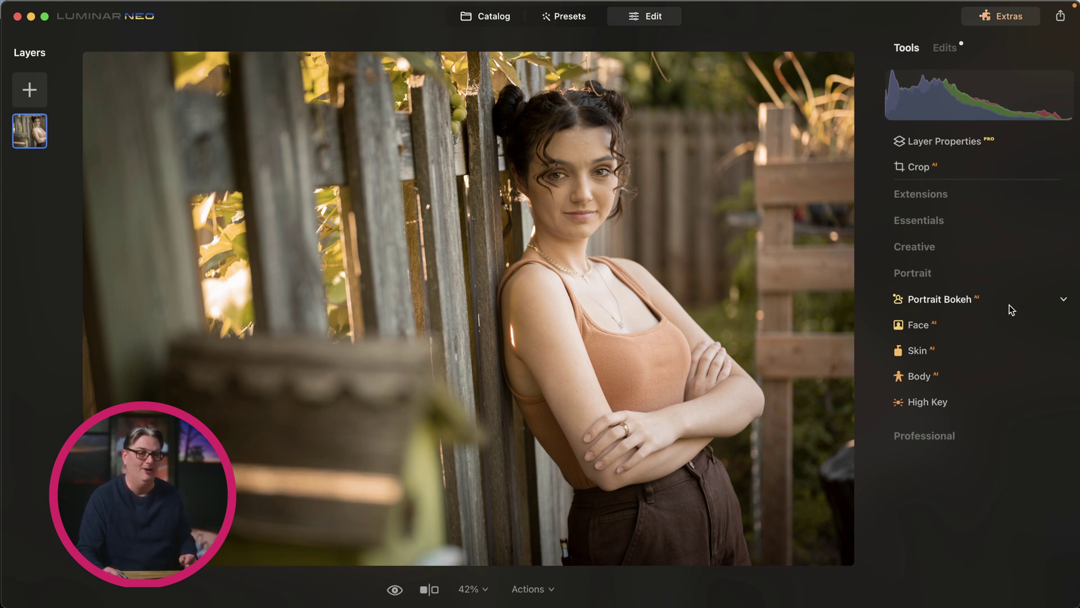
Step: Try Portrait Bokeh's Amount to blur the fence portrait's background, then collapse it
left_click(1011, 310)
mouse_move(912, 355)
left_mouse_down()
mouse_move(1014, 367)
mouse_move(915, 367)
left_mouse_up()
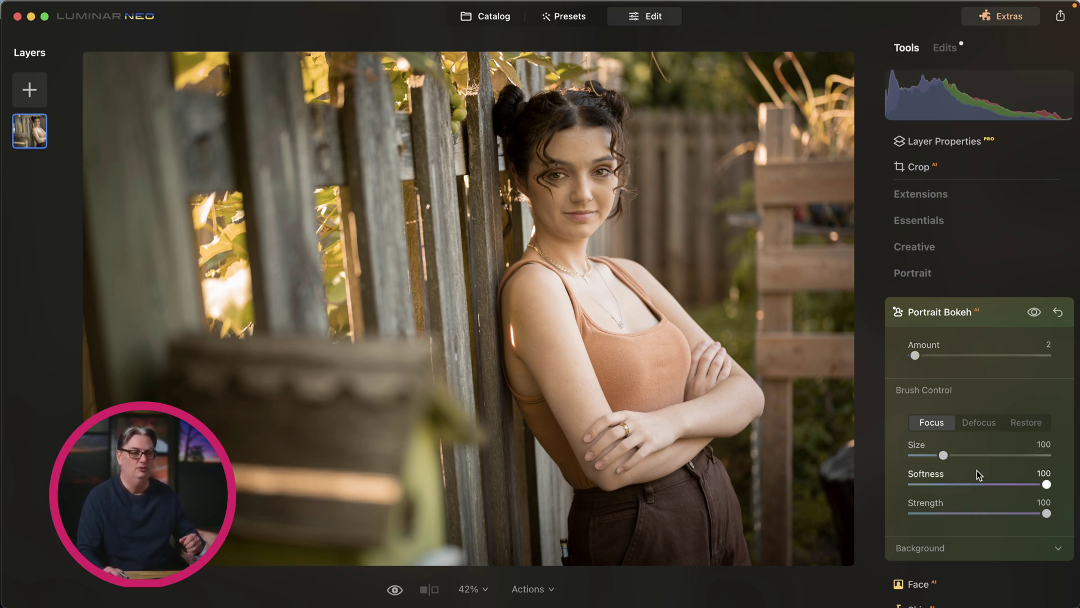
left_click(993, 313)
Step: Try Face's Slim Face at 0, then adjust Body's Shape slider
left_click(988, 325)
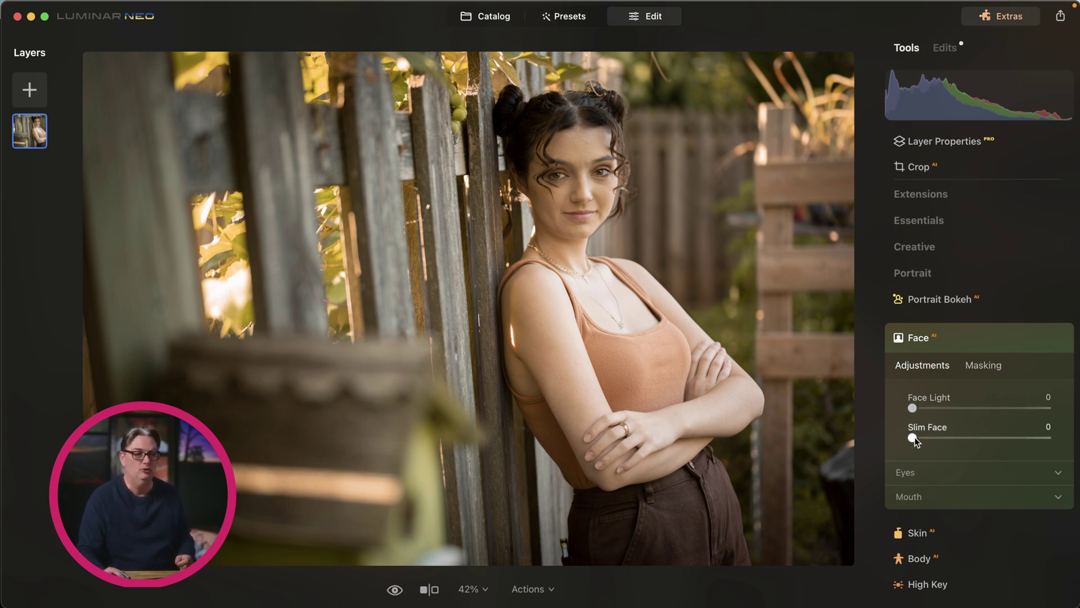
mouse_move(912, 437)
left_mouse_down()
mouse_move(943, 438)
mouse_move(912, 437)
left_mouse_up()
left_click(951, 558)
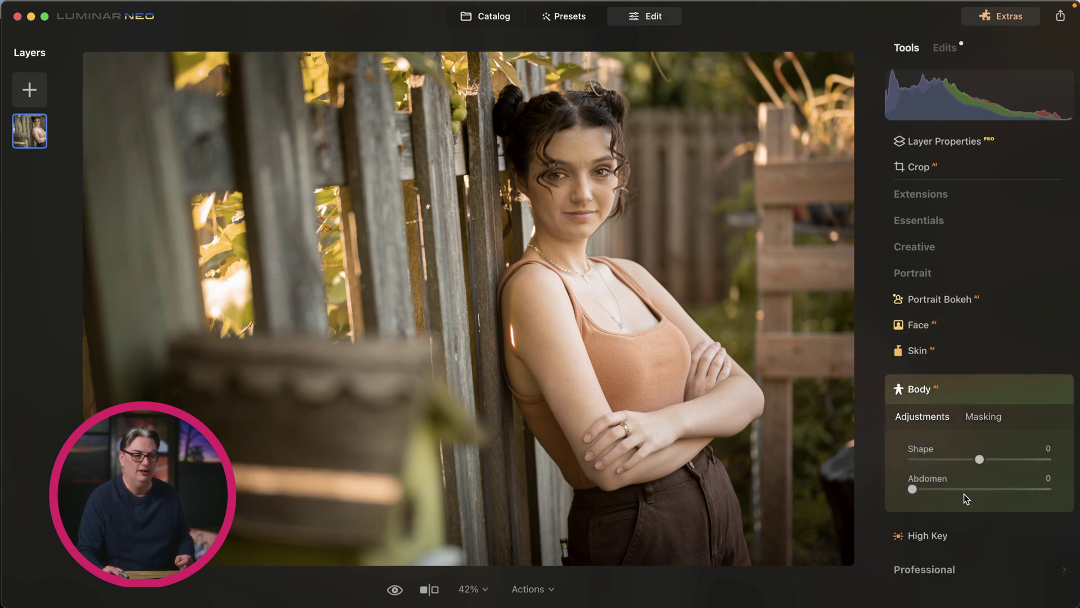
mouse_move(1002, 460)
left_mouse_down()
mouse_move(951, 461)
mouse_move(976, 461)
left_mouse_up()
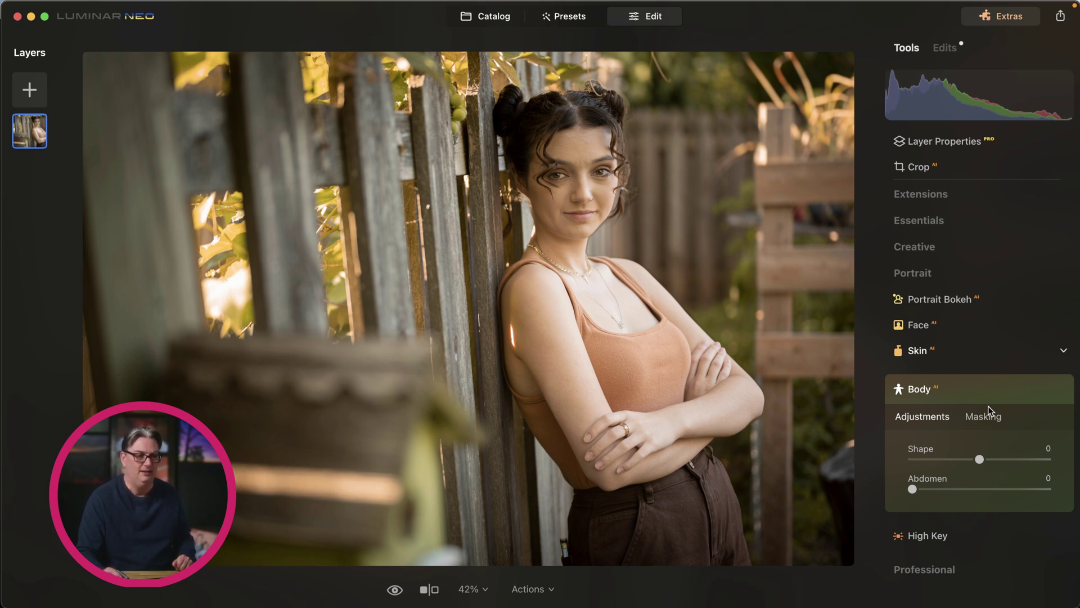
Step: Check the Skin tool's Amount and Shine Removal options, then switch to the High Key settings
left_click(955, 354)
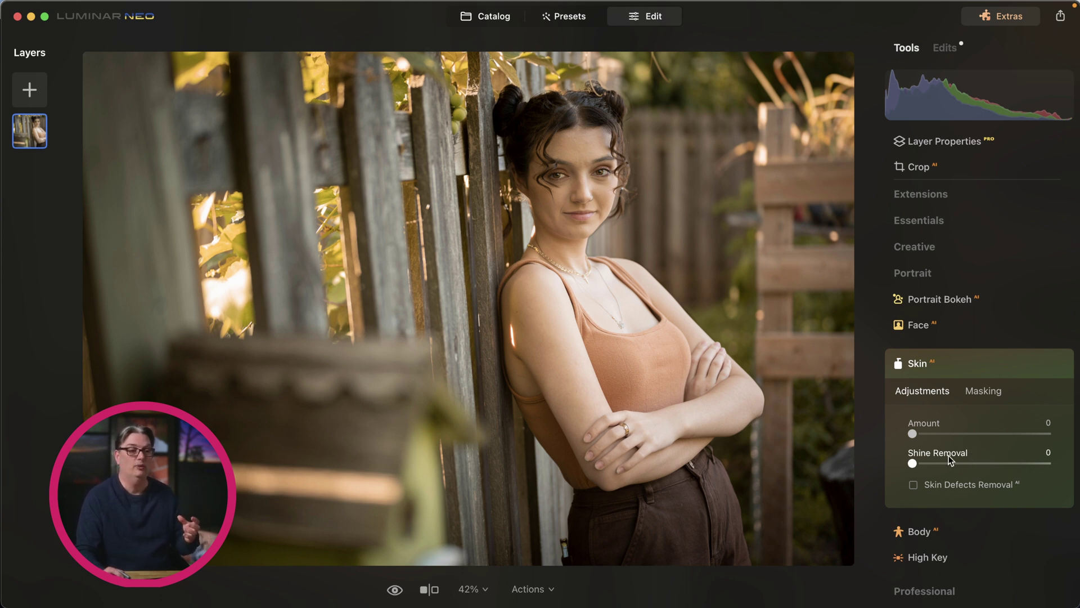
left_click(981, 361)
left_click(933, 404)
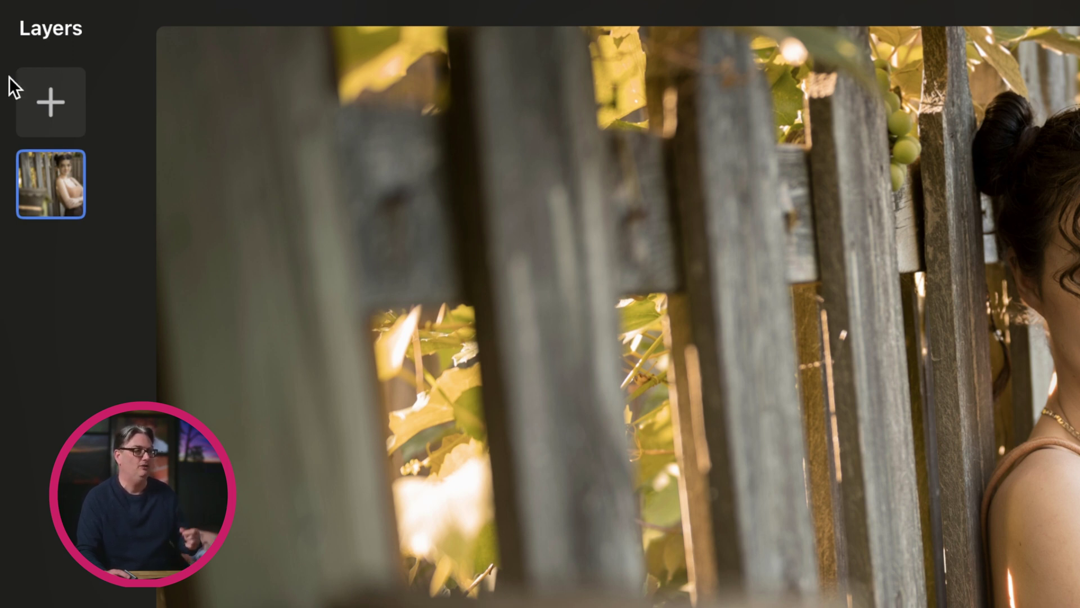
Step: Add a new layer and browse the Light Leaks overlays for a warm leak
left_click(53, 93)
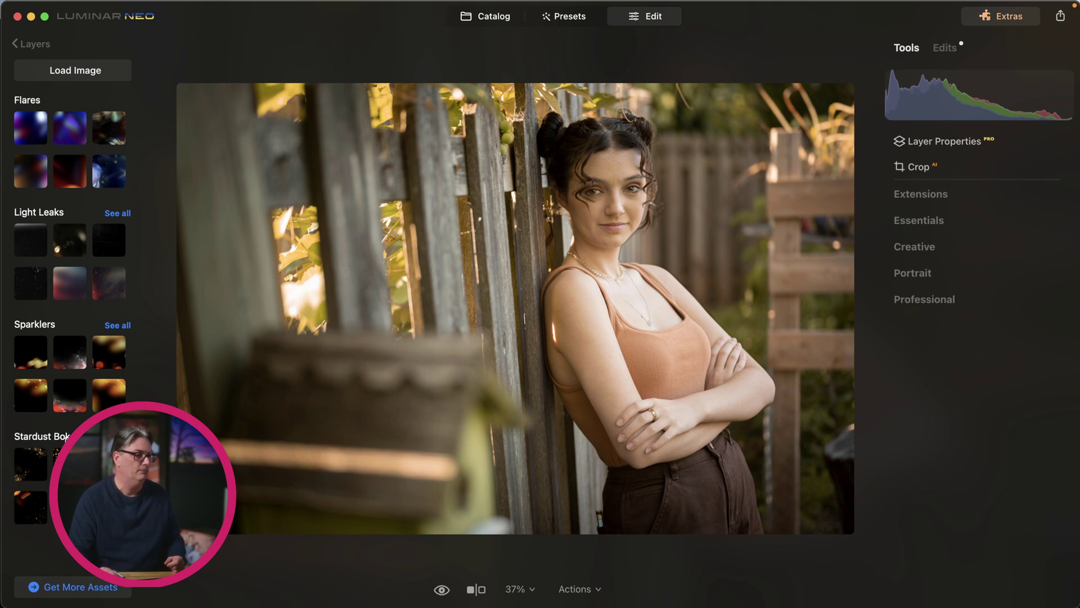
mouse_move(70, 261)
left_click(134, 261)
left_click(134, 261)
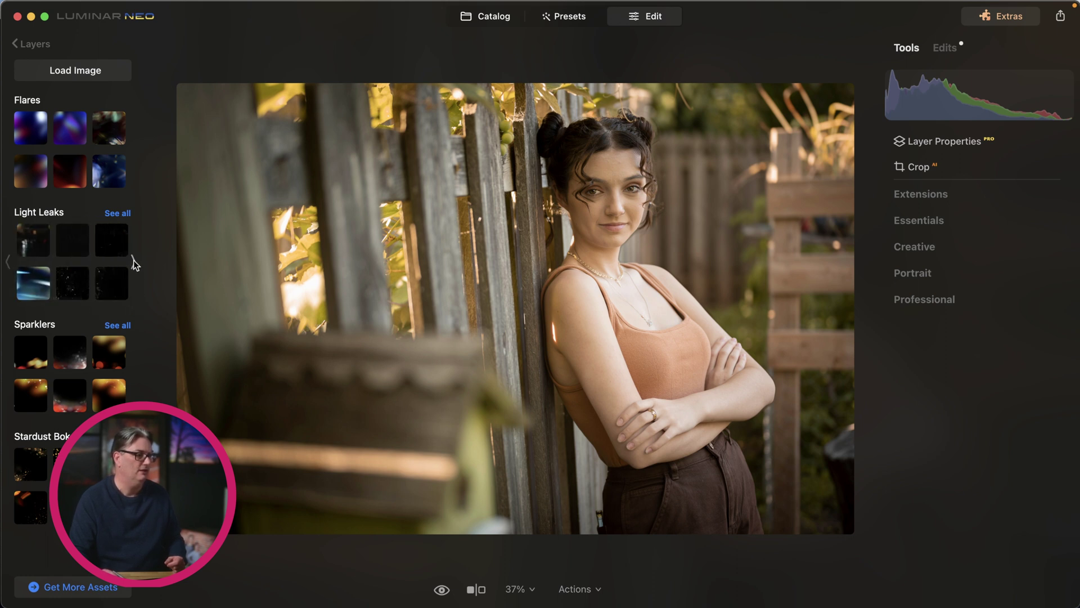
left_click(133, 261)
left_click(133, 262)
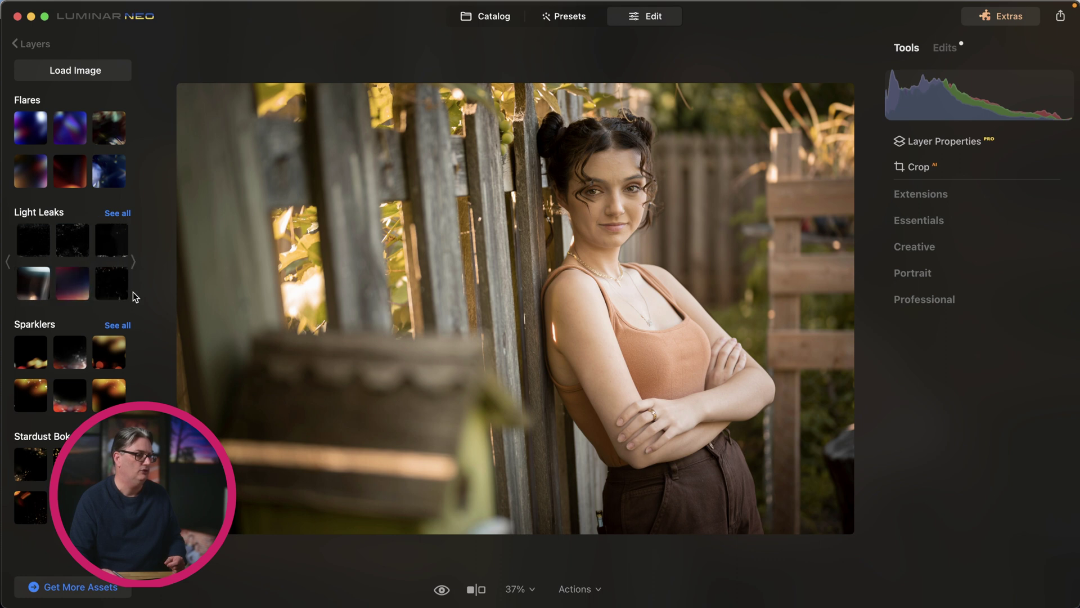
left_click(63, 285)
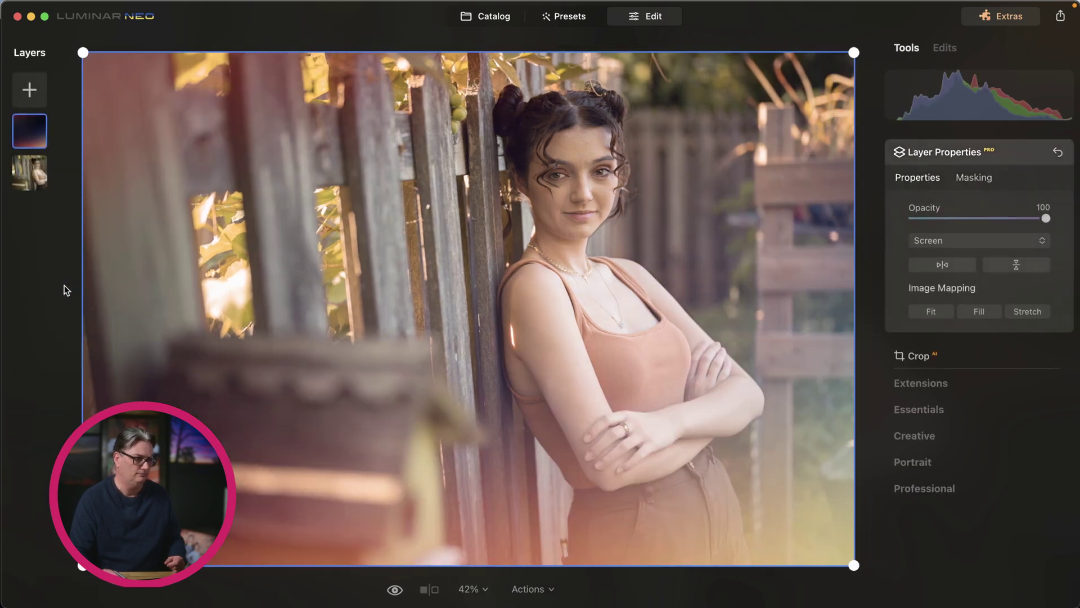